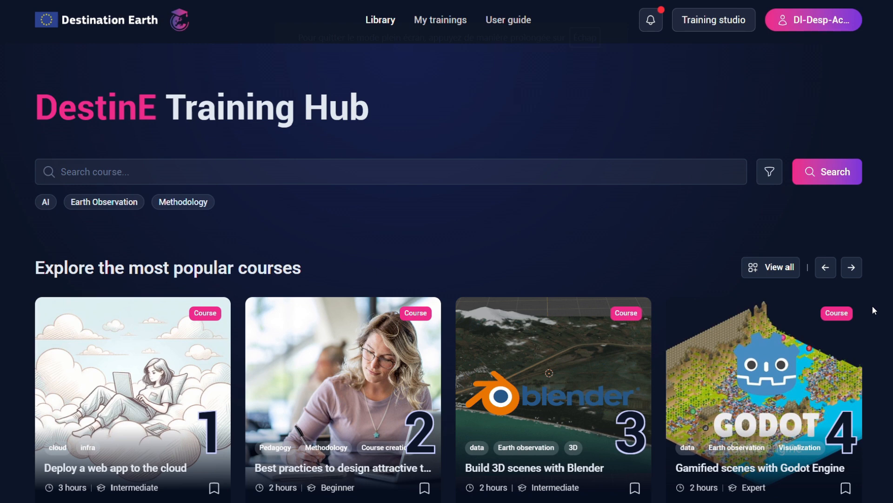
- Look through the library's course sections: most popular courses, recommended courses, and everything about DestinE data
scroll(874, 309, down, 1)
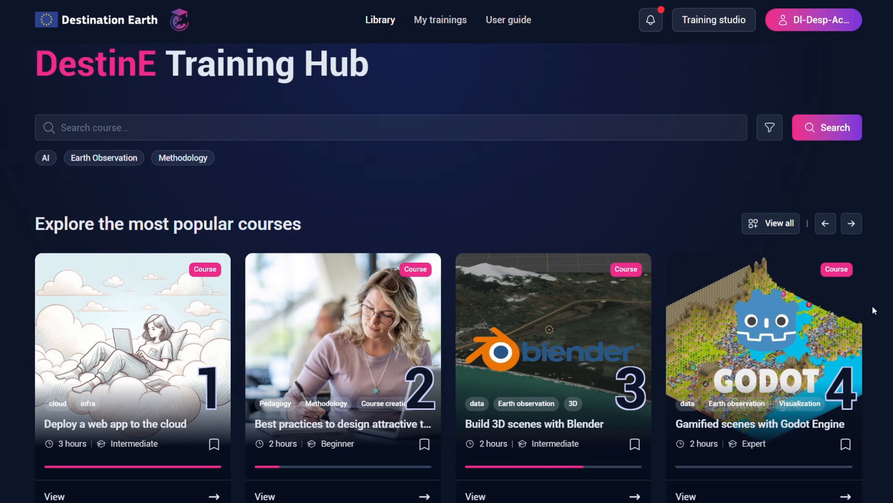
scroll(874, 309, down, 3)
scroll(872, 306, down, 3)
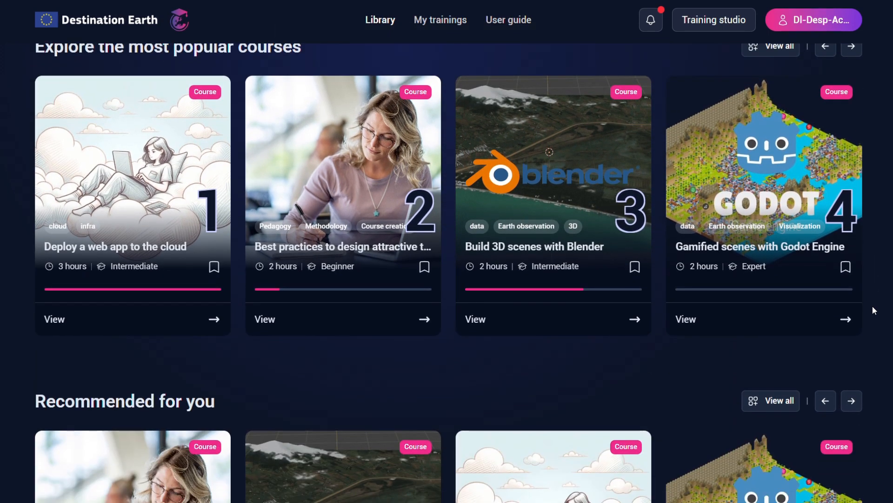
scroll(872, 306, down, 3)
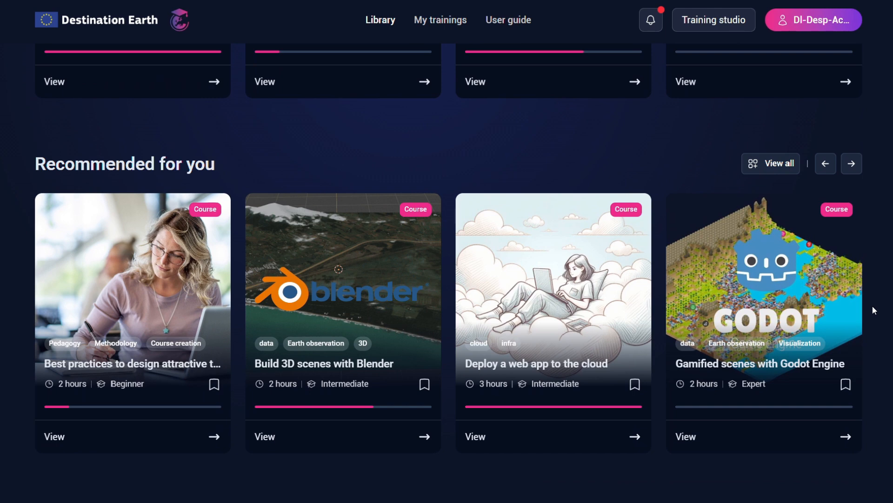
scroll(872, 306, down, 3)
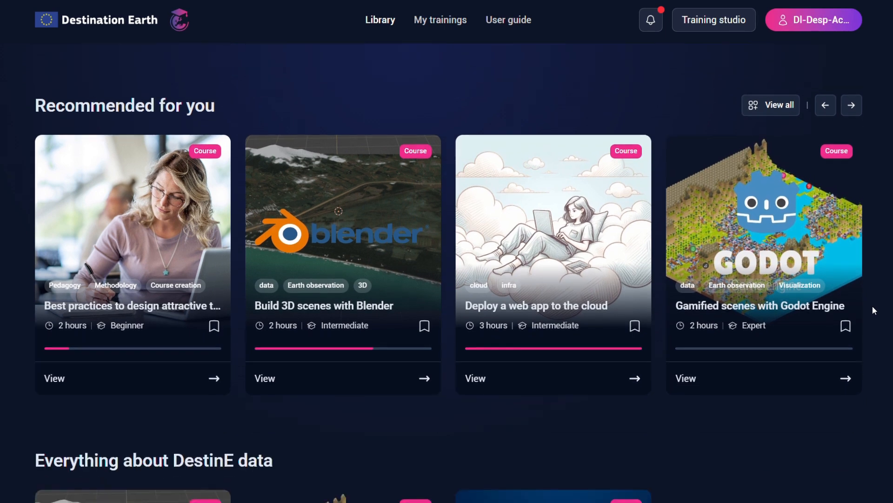
scroll(872, 306, down, 3)
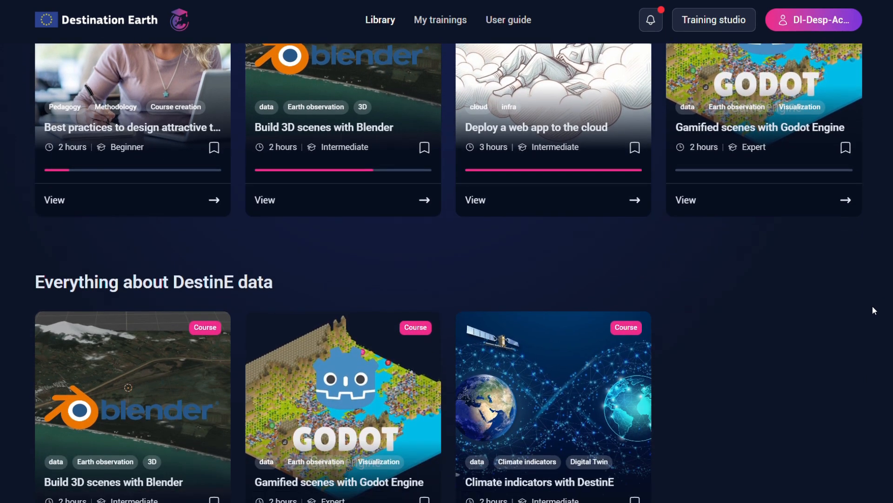
scroll(873, 307, down, 2)
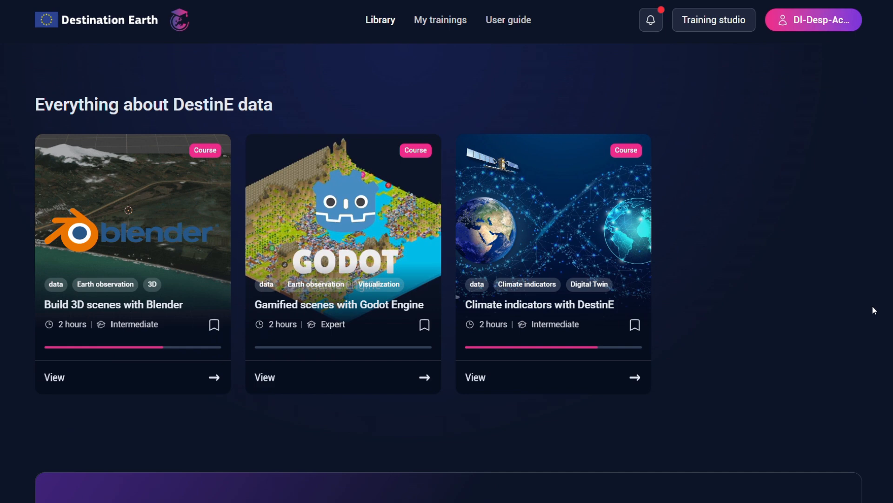
scroll(872, 305, down, 2)
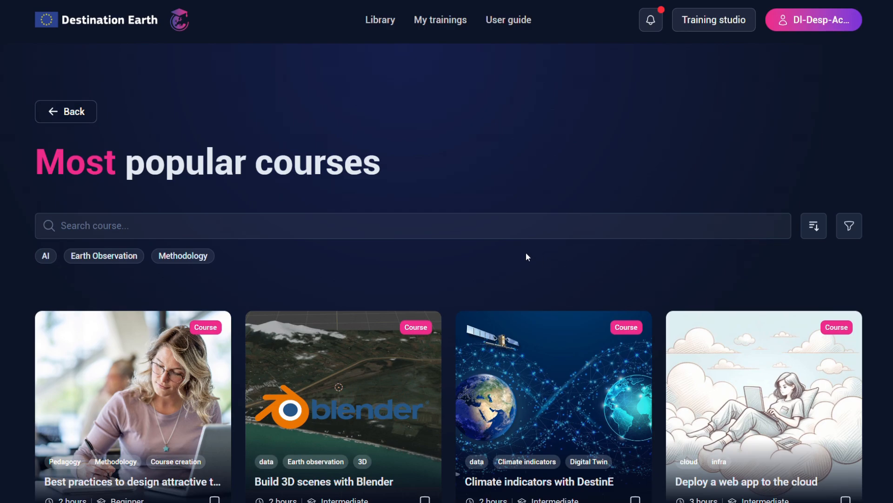
- Search the courses for "Design", and run a search with the suggested Earth Observation keyword
click(371, 224)
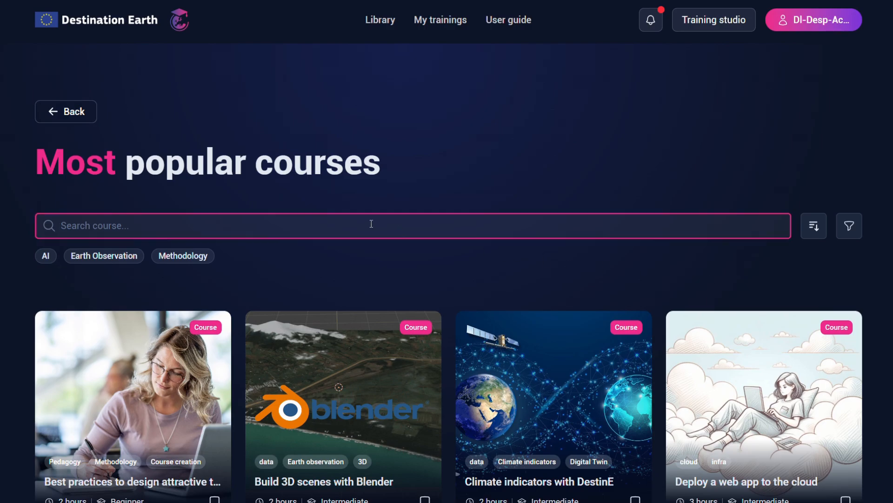
text(Design)
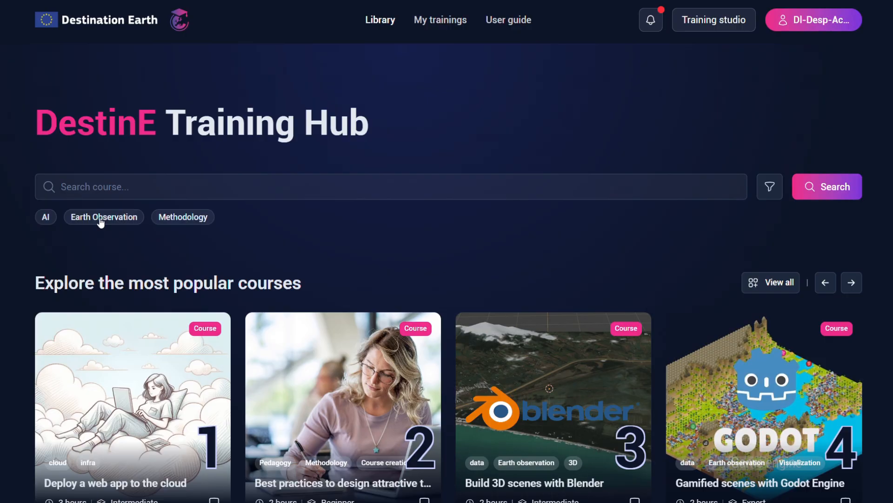
click(100, 217)
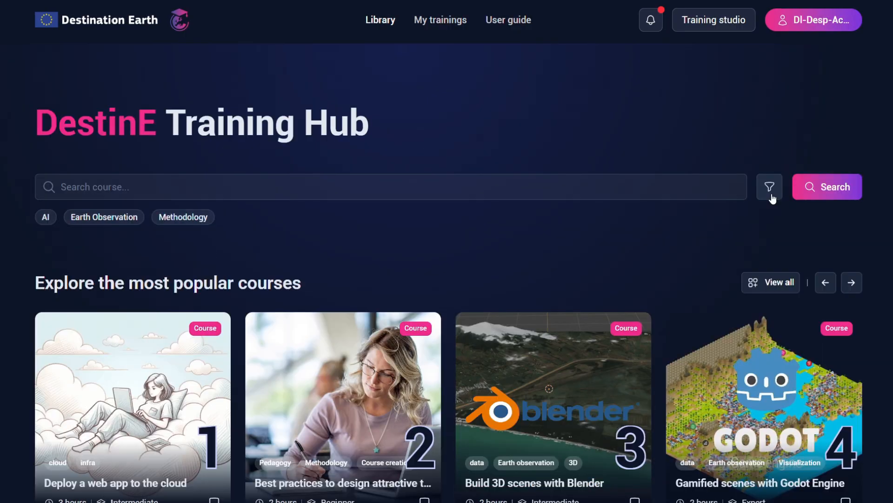
- Filter the library courses to only the Data category and only the Expert level
click(771, 188)
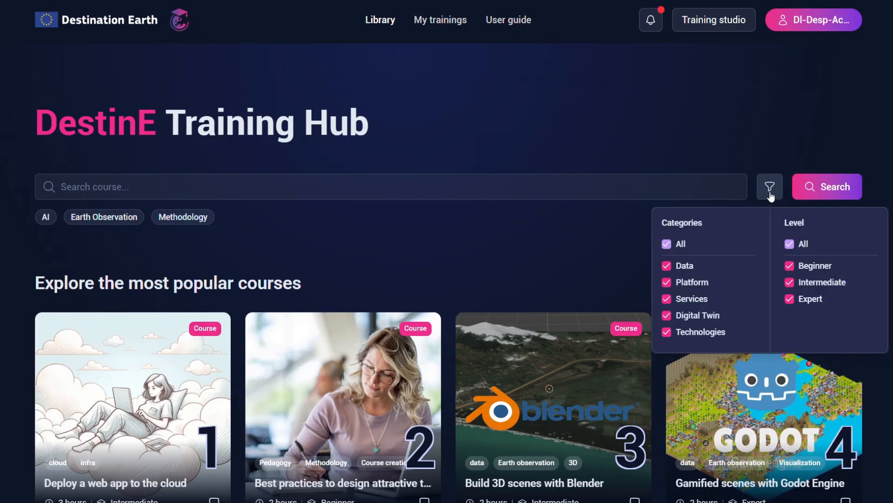
click(668, 245)
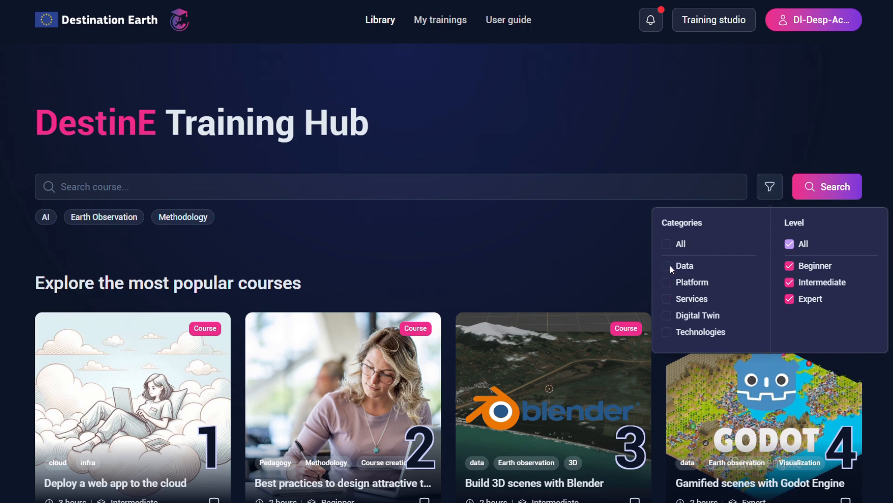
click(667, 266)
click(791, 245)
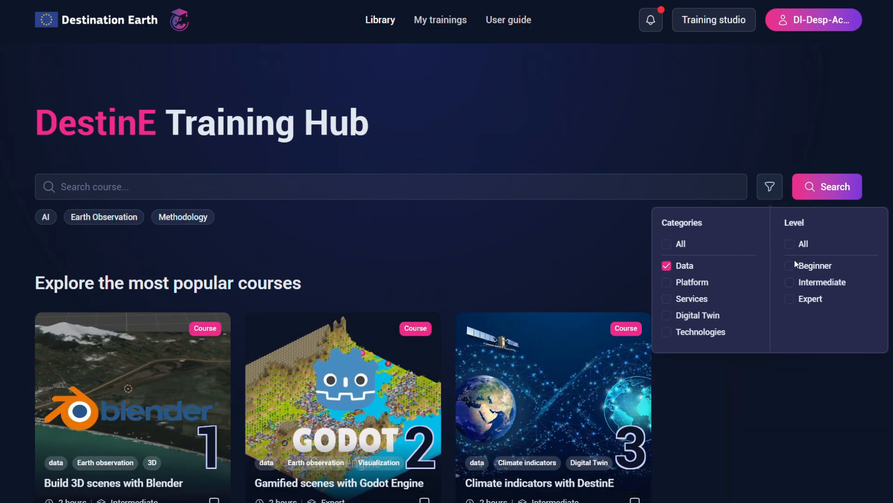
click(790, 299)
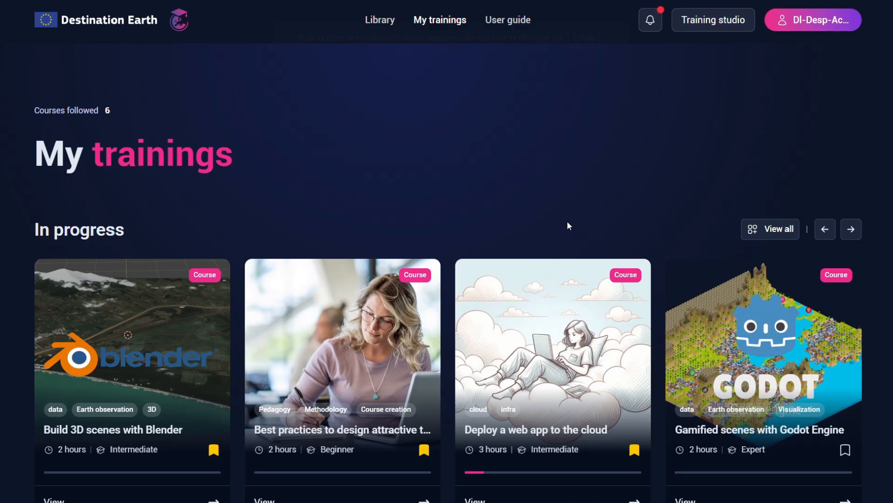
- Look through the In progress, Bookmarked and Completed sections of the followed trainings
scroll(567, 222, down, 1)
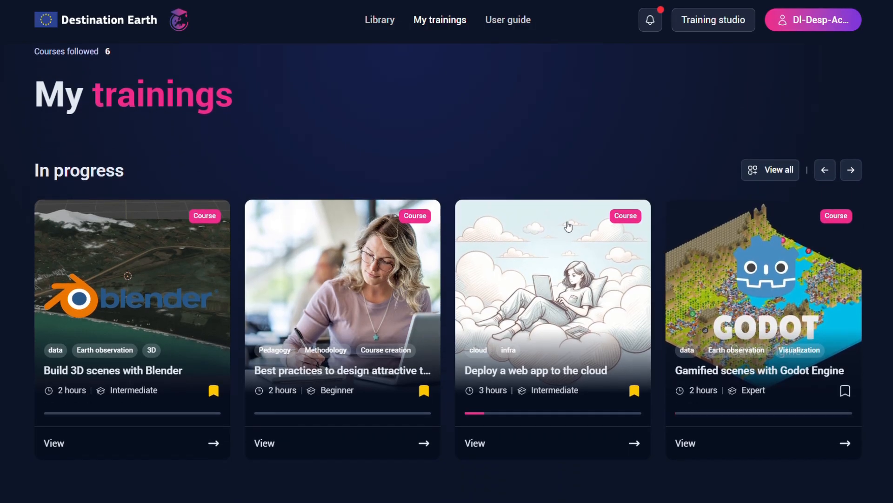
scroll(568, 227, down, 2)
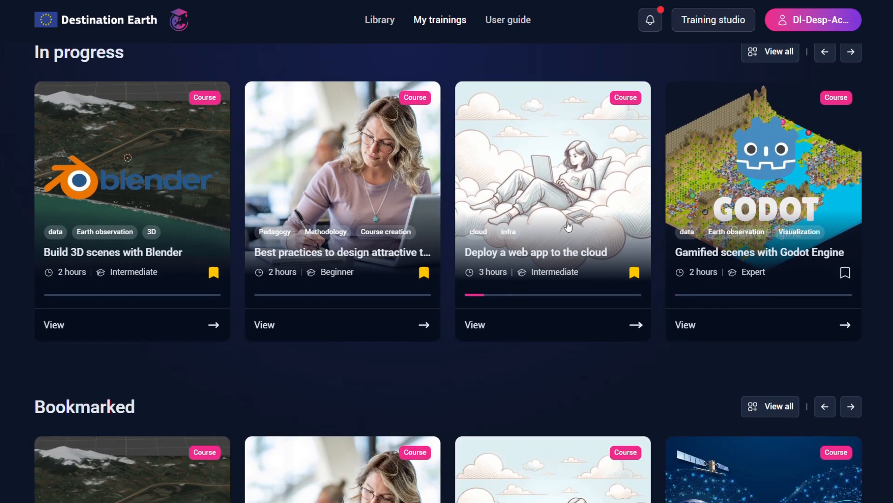
scroll(568, 227, down, 3)
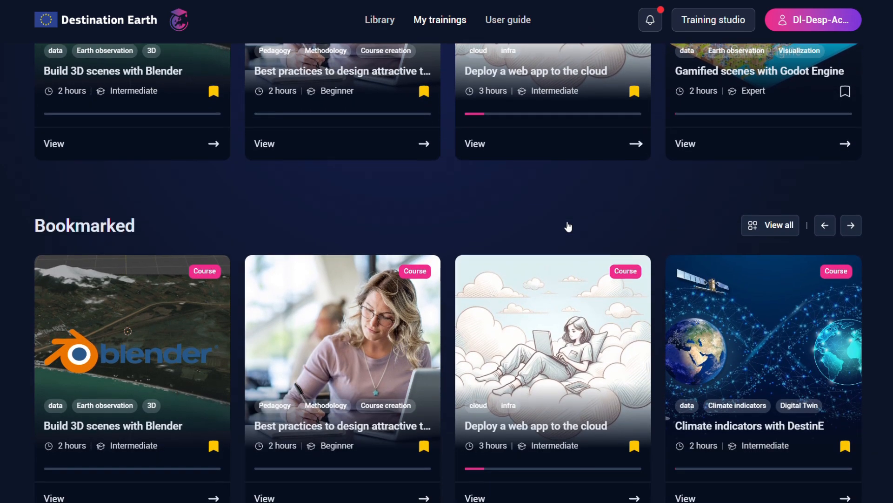
scroll(568, 227, down, 4)
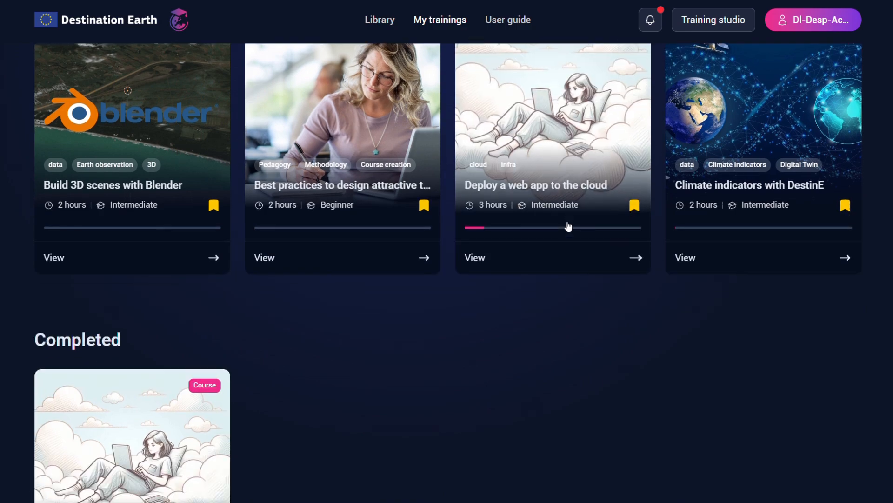
scroll(568, 227, down, 4)
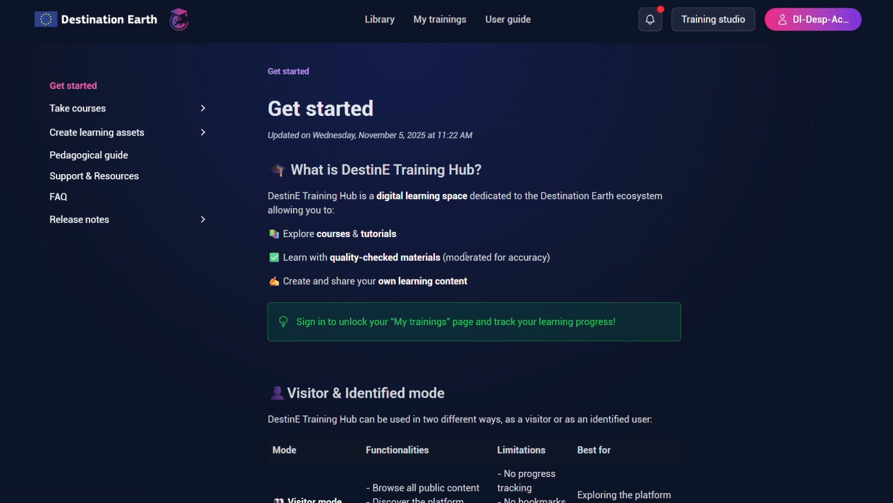
- Read the user guide's Get started page and its Explore learning content page under Take courses
scroll(465, 256, down, 3)
scroll(465, 255, down, 3)
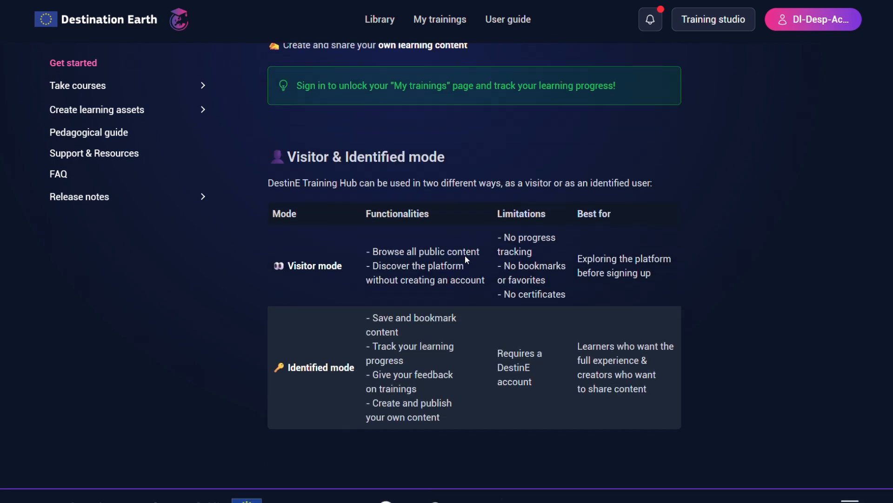
scroll(466, 255, up, 6)
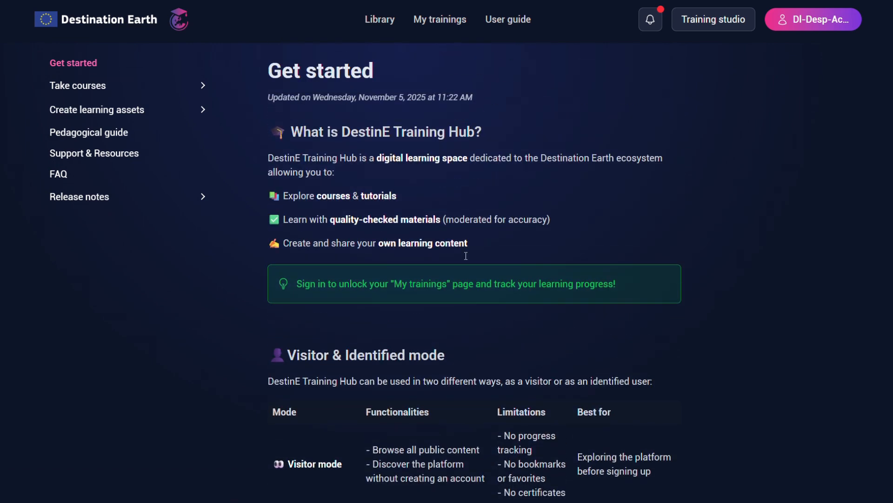
click(72, 110)
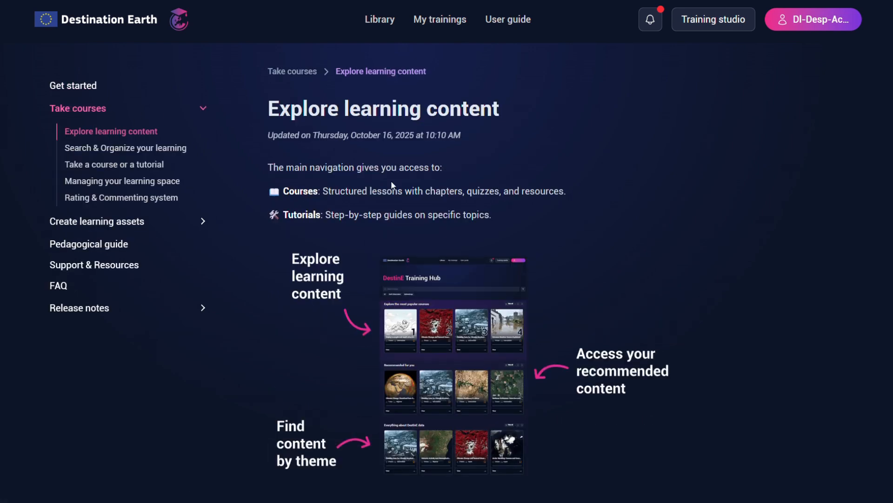
scroll(391, 183, down, 2)
scroll(391, 185, up, 2)
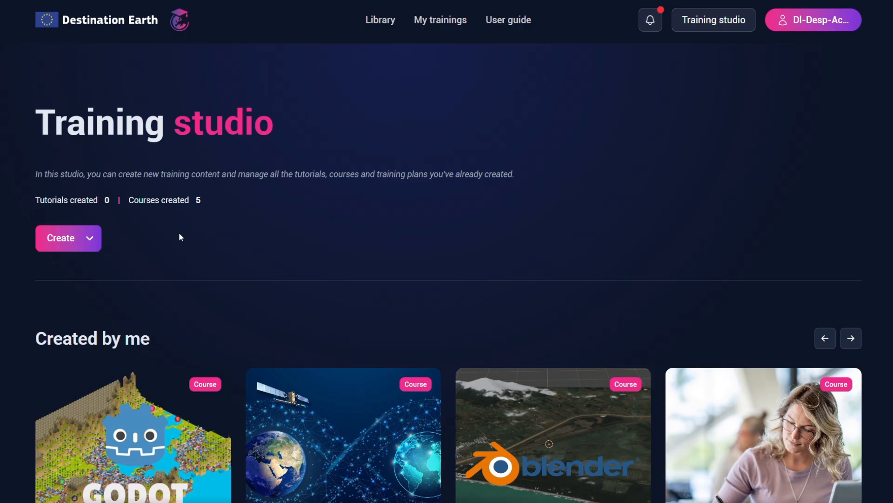
- Start a new course in the training studio and title it "Usage of sentinel 2 in forest monitoring"
click(80, 243)
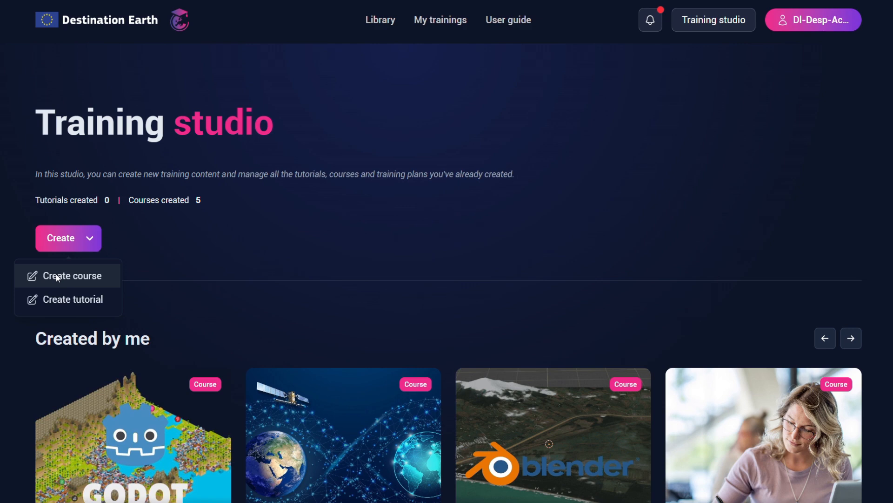
click(57, 276)
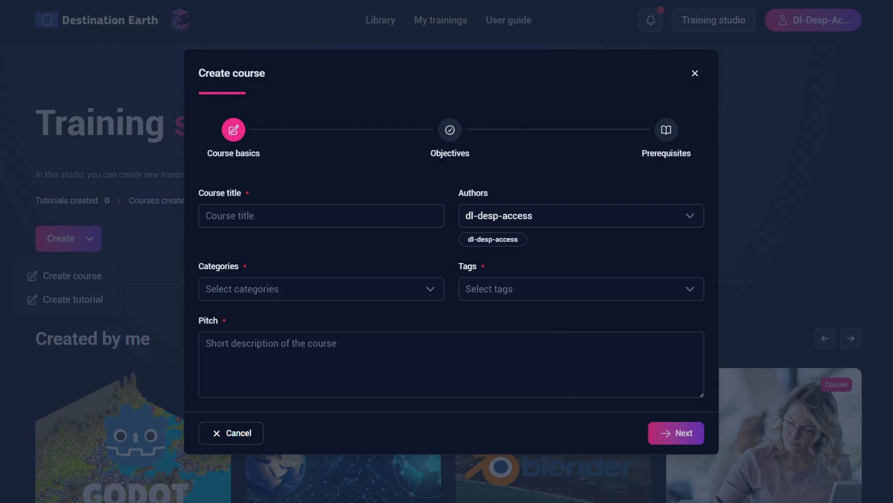
click(387, 214)
text(Usage of sentinel 2 in forest monitoring)
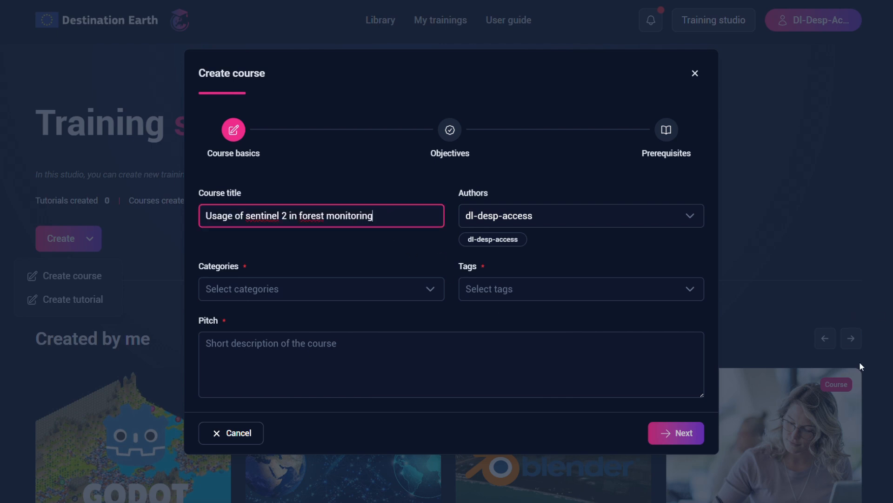
- Assign the new course to the Data and Services categories
click(358, 290)
click(231, 342)
click(235, 392)
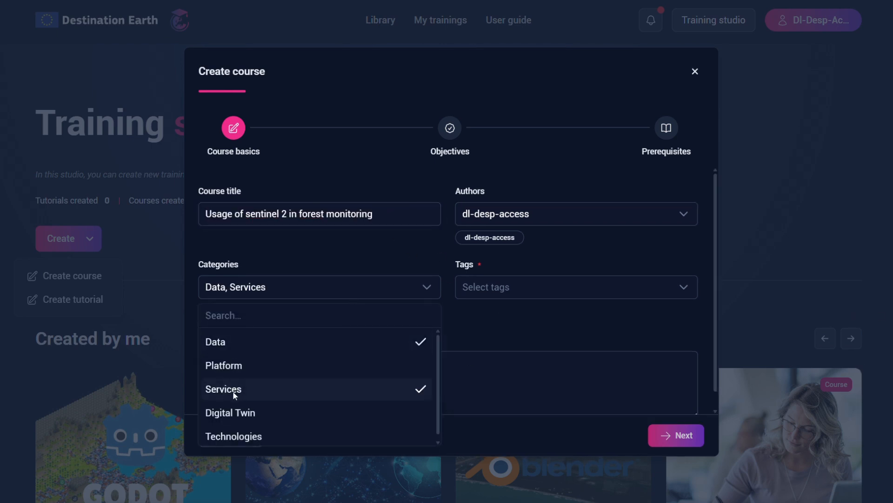
- Add the tags EO and NDVI to the new course
click(564, 290)
scroll(563, 345, down, 5)
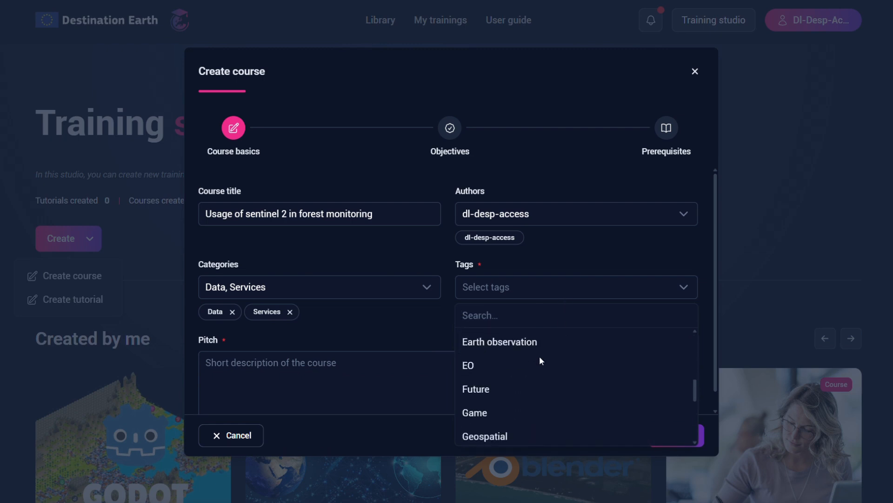
click(485, 363)
scroll(525, 347, down, 4)
click(490, 378)
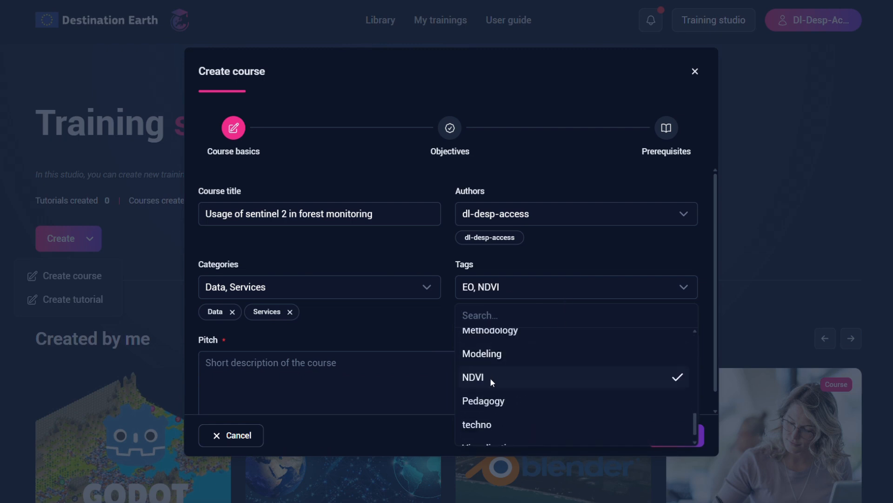
click(407, 330)
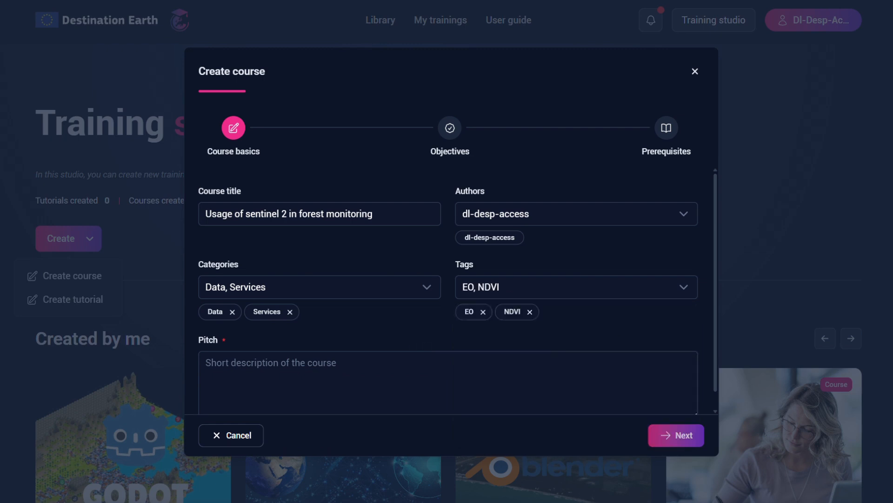
- Enter the pitch "The use of Sentinel2 in forest monitoring can be done by combining the use of NBR and NDVI. Learn how to apply this method"
click(386, 362)
text(The use of Sentinel2 in forest monitoring can be done by combining the use of NBR and NDVI. Learn how to apply this method)
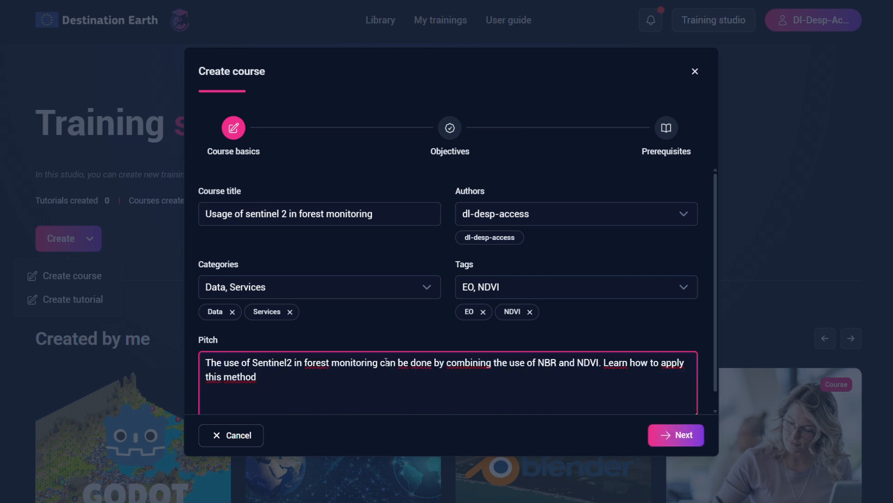
click(665, 434)
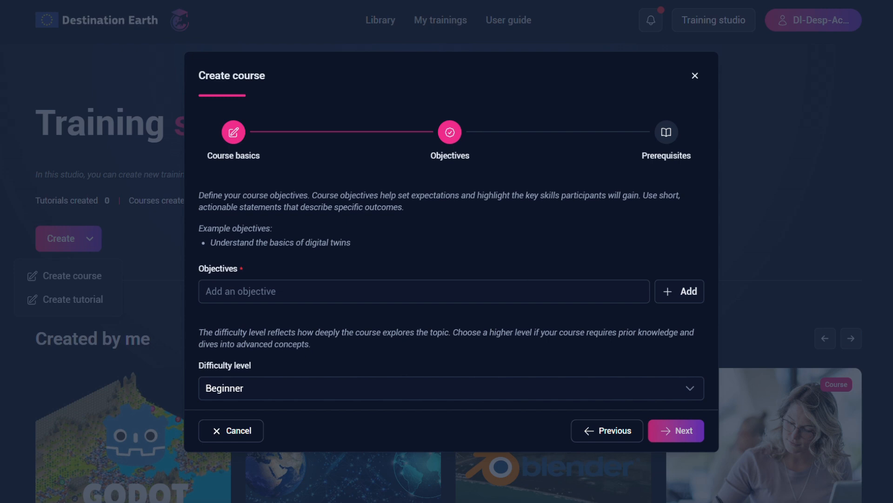
- Add the objective "Understanding the use of NBR with Sentinel2 for forest monitoring" and choose Beginner as the difficulty level
click(559, 290)
text(Understanding the use of NBR with Sentinel2 for forest monitoring)
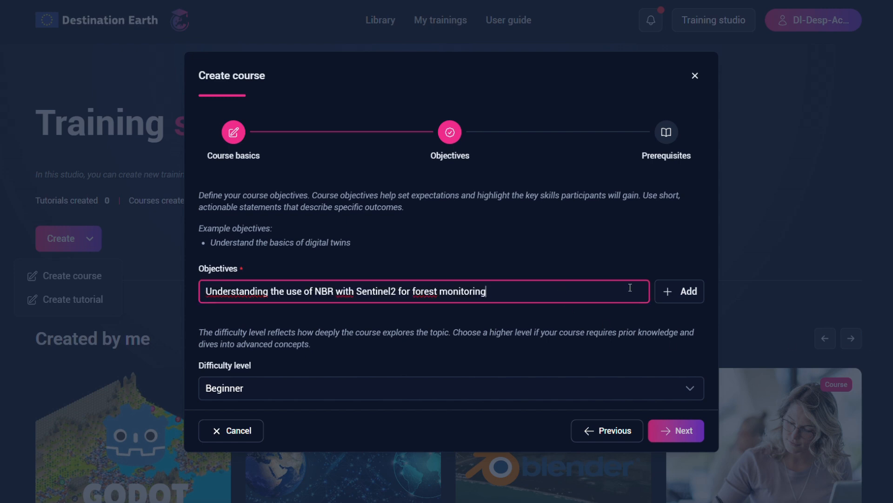
click(684, 292)
scroll(653, 329, down, 1)
click(660, 389)
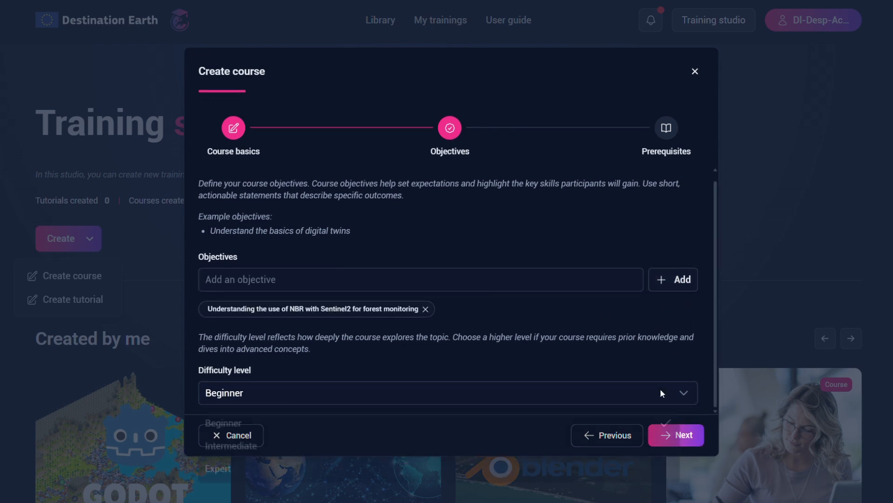
click(625, 421)
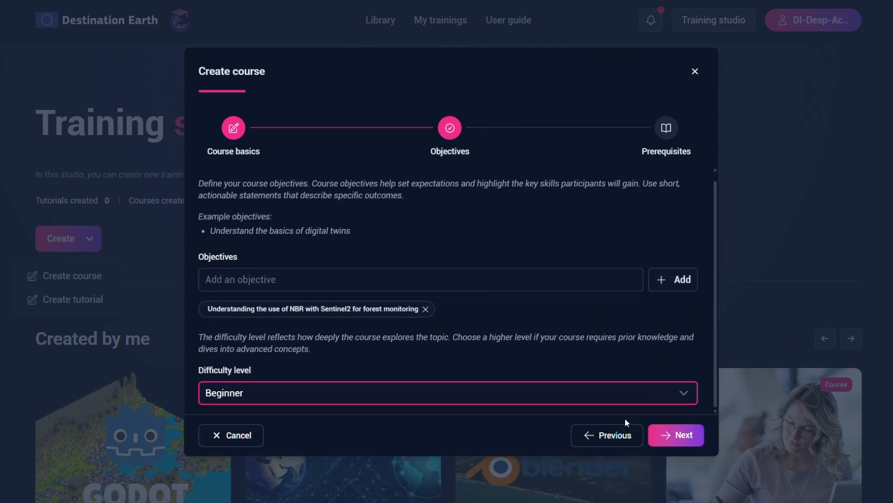
- Proceed to the prerequisites of the new course and add the prerequisite "Python coding"
click(677, 436)
click(536, 273)
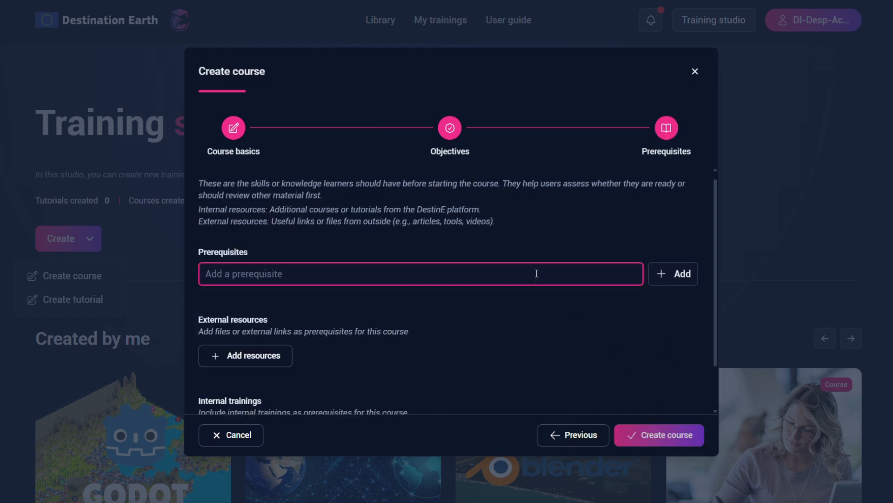
text(Python c)
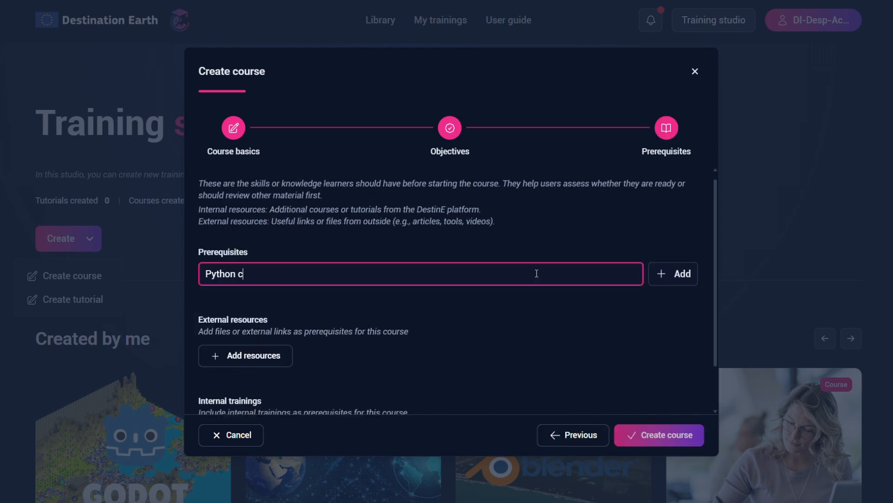
text(oding)
key(Return)
- Include the internal training "Climate indicators with DestinE" as a prerequisite and create the course
scroll(610, 407, down, 2)
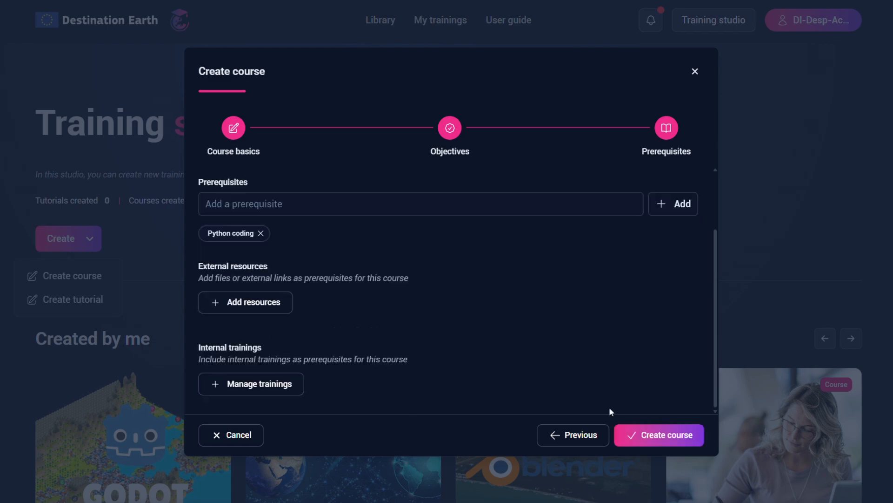
click(265, 385)
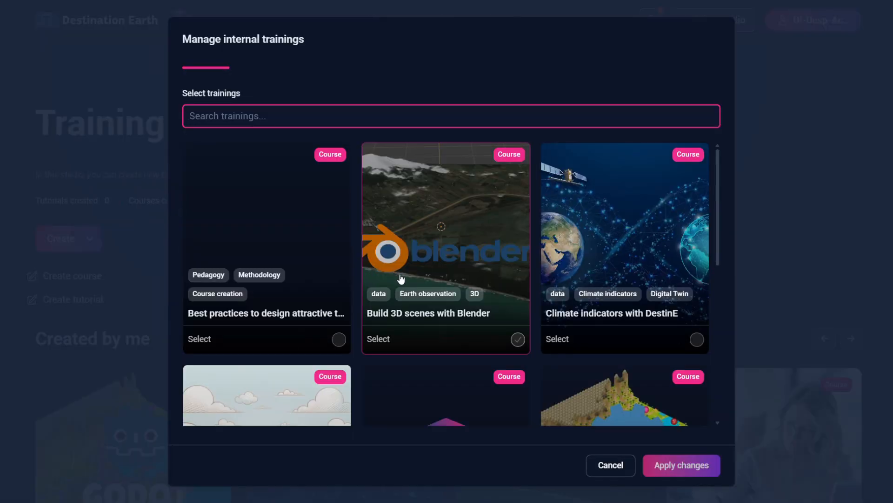
click(605, 254)
click(685, 464)
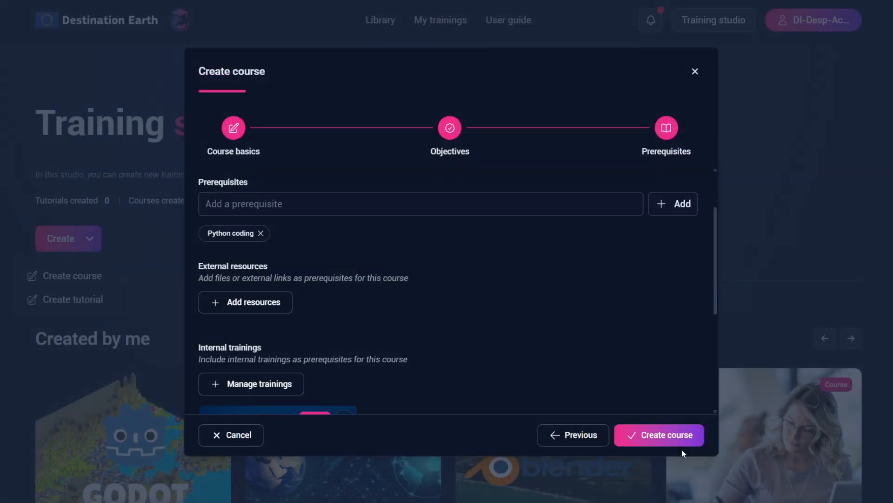
scroll(559, 308, down, 5)
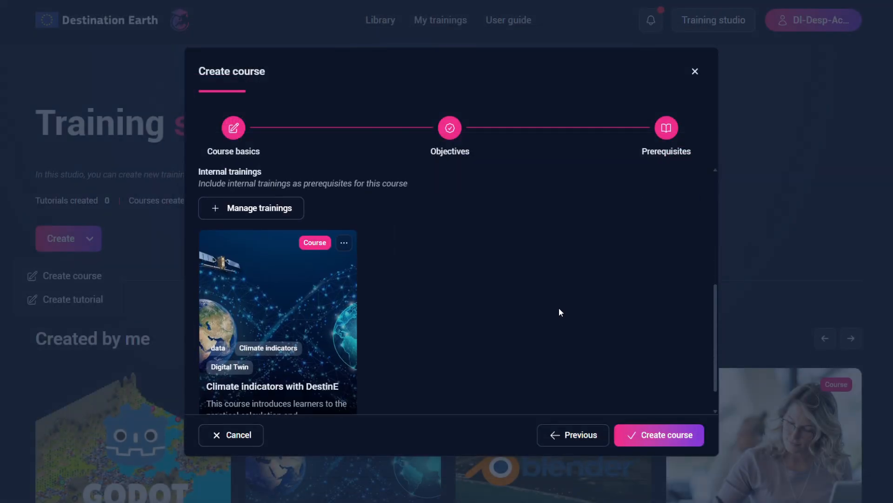
click(658, 440)
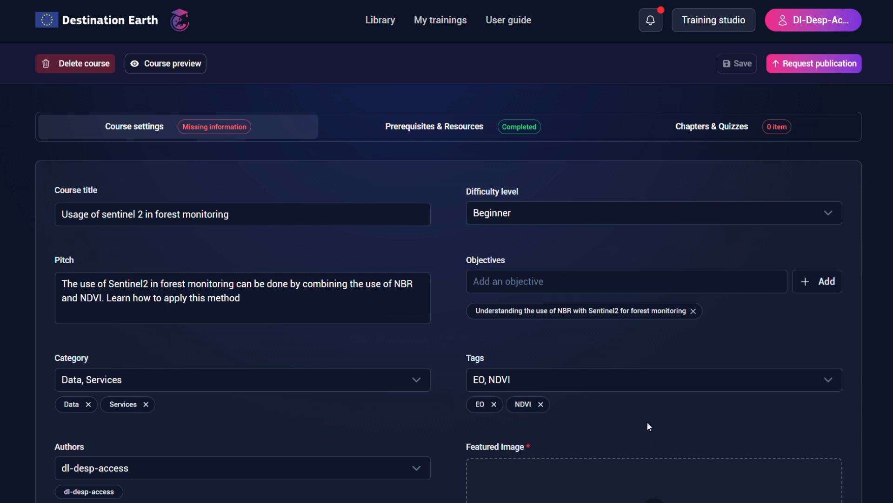
- Set the course duration to 3 hours and upload picture_6f5ce6d226.jpg as the featured image
scroll(595, 345, down, 3)
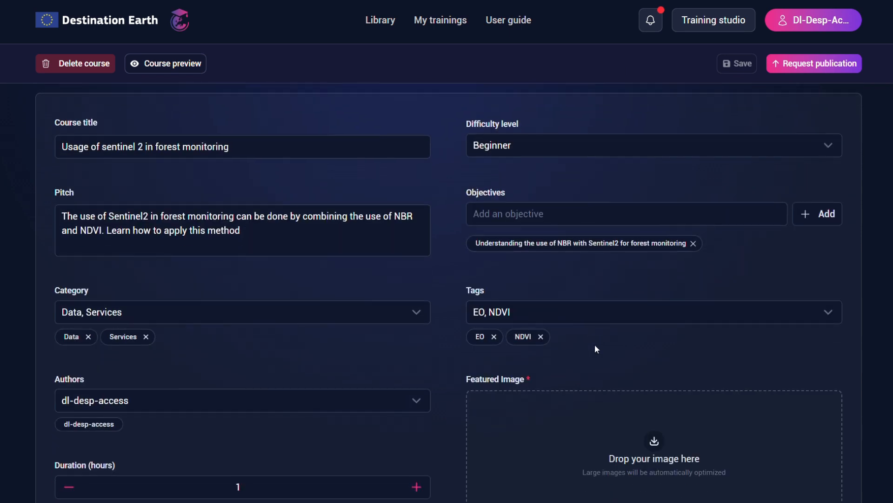
click(417, 405)
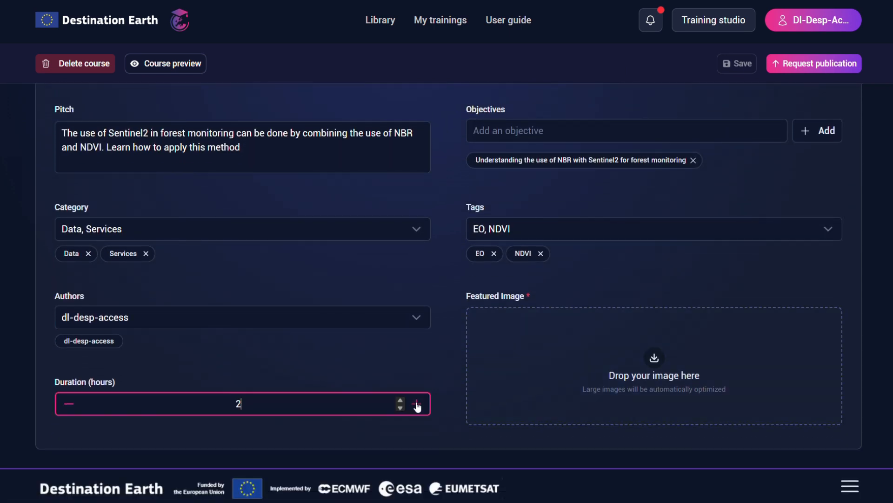
click(417, 405)
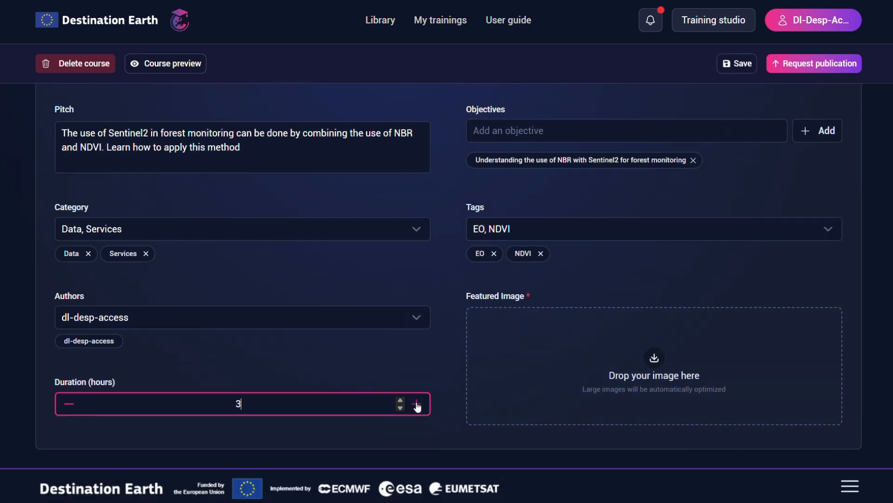
click(655, 363)
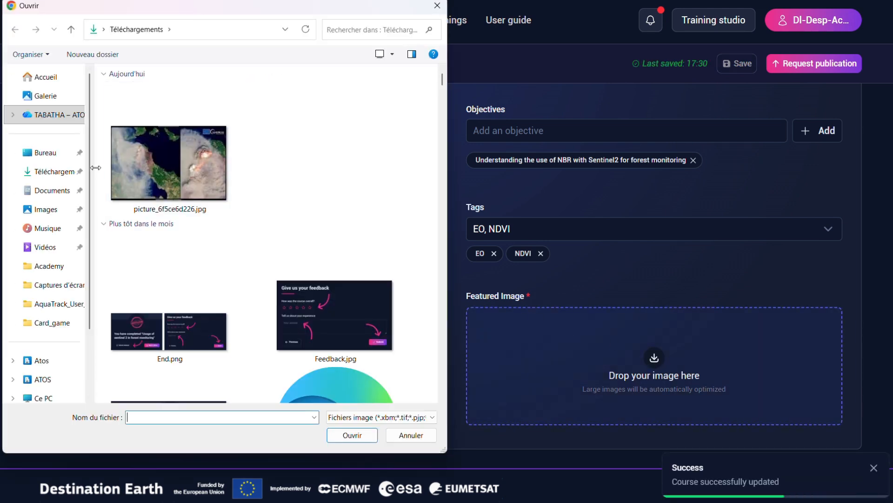
double_click(128, 165)
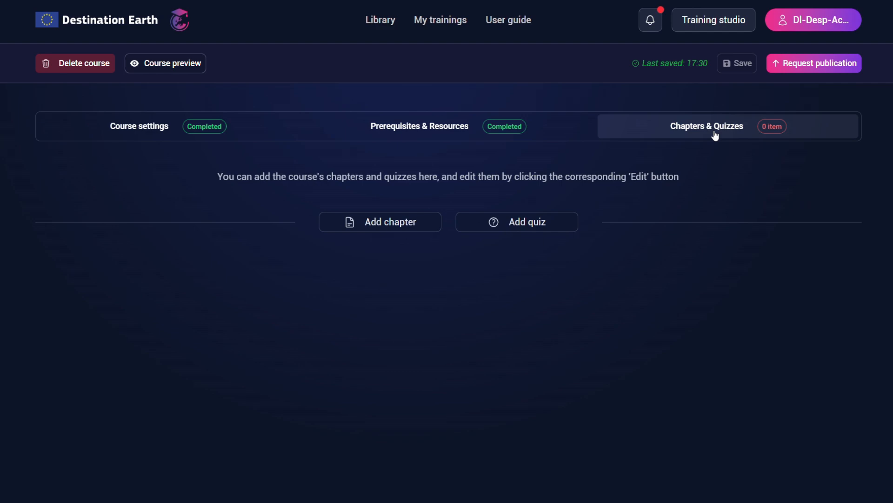
- Create a chapter titled "Retrieve Sentinel-2 data" linked to the objective "Understanding the use of NBR with Sentinel2 for forest monitoring"
click(418, 224)
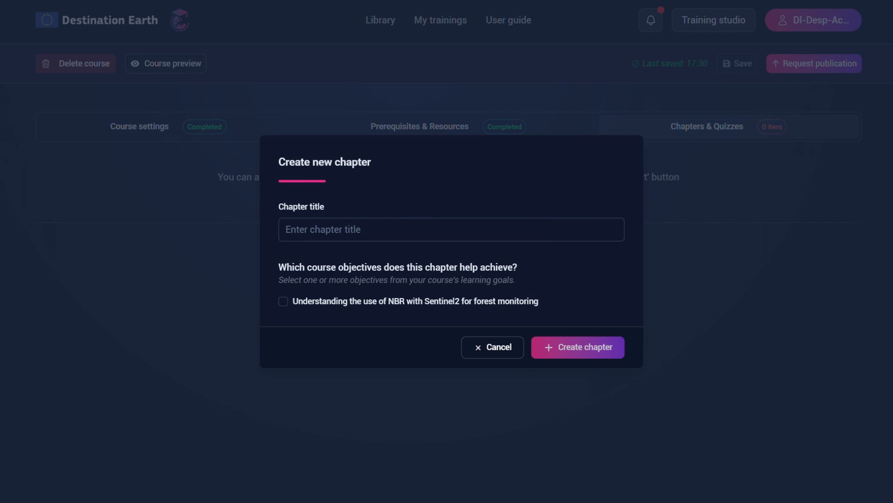
click(445, 225)
text(Retrieve Sentinel-2 data)
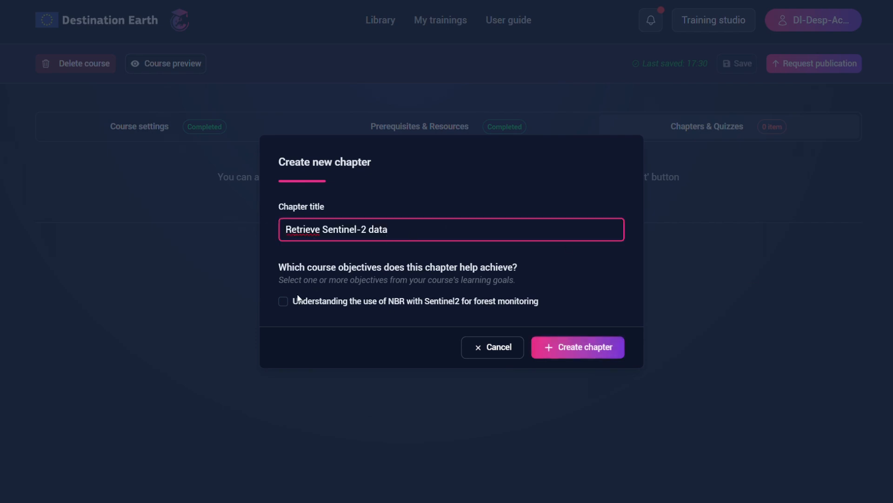
click(283, 301)
click(600, 350)
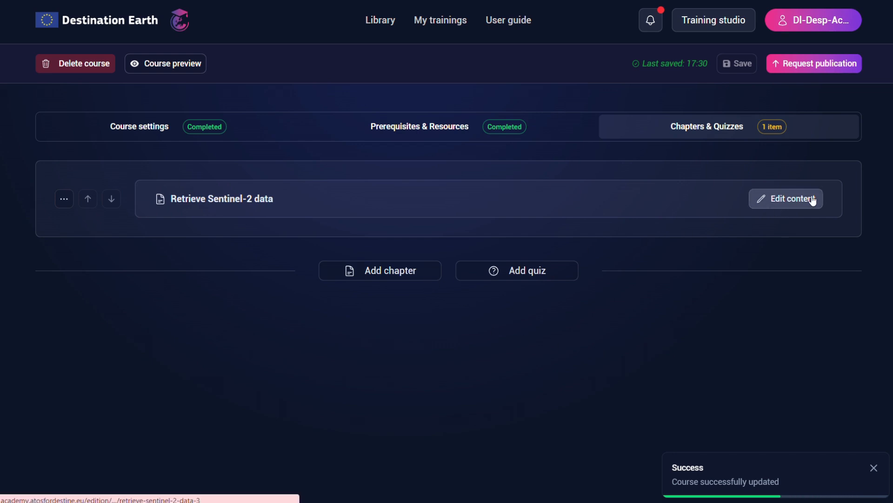
- Add a rich text section to the "Retrieve Sentinel-2 data" chapter and enter the text "Rich text" in it
click(813, 200)
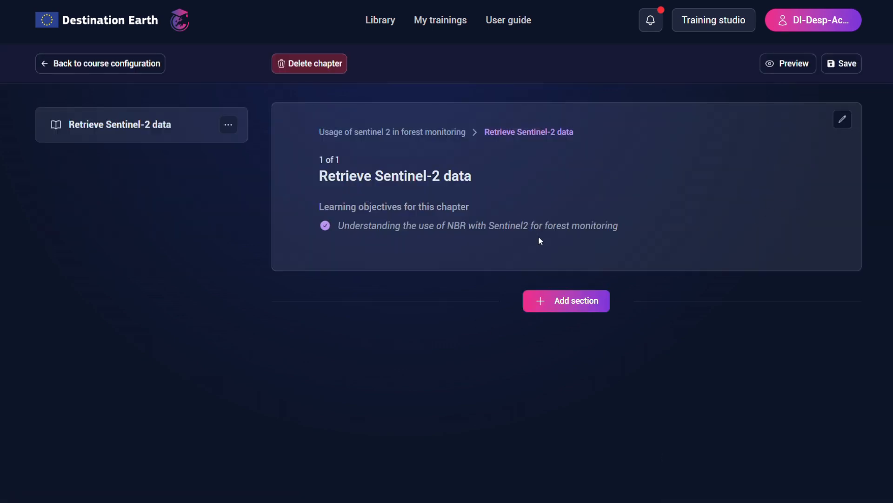
click(574, 303)
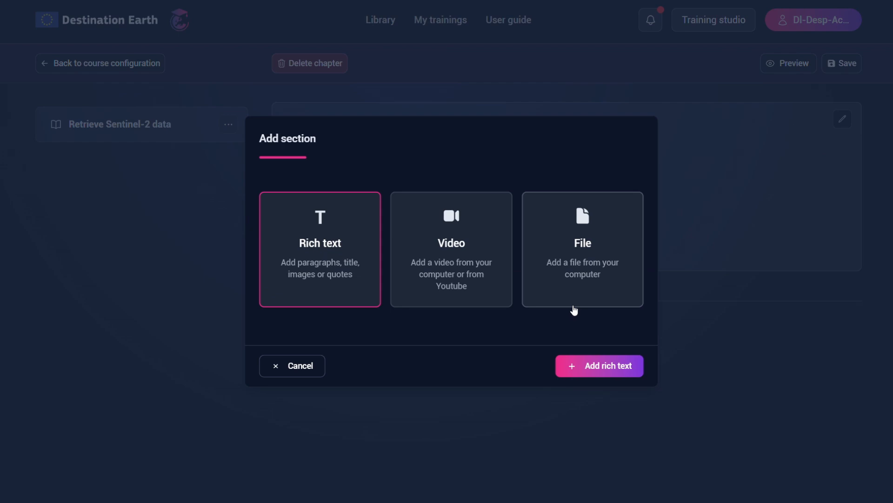
click(595, 369)
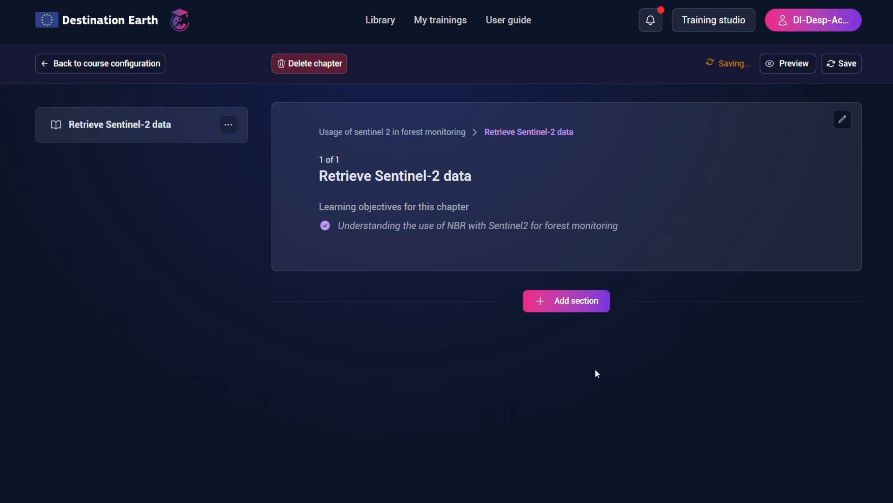
scroll(576, 366, down, 1)
click(396, 312)
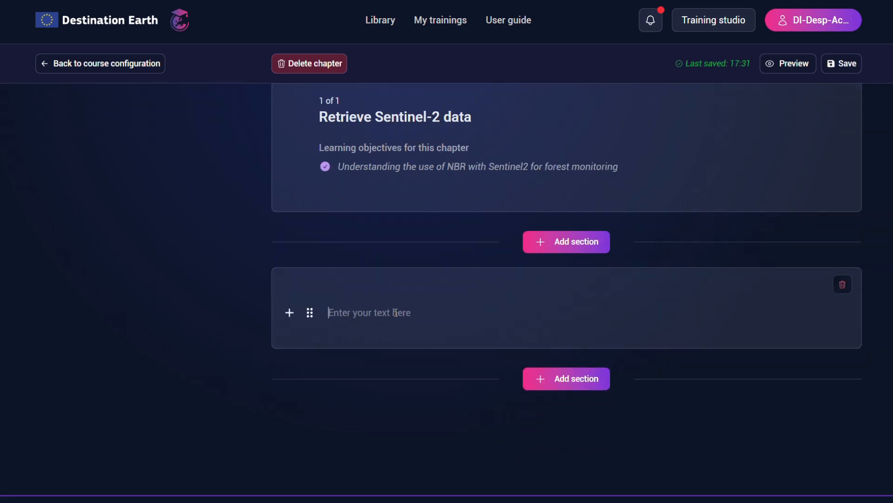
text(Rich text)
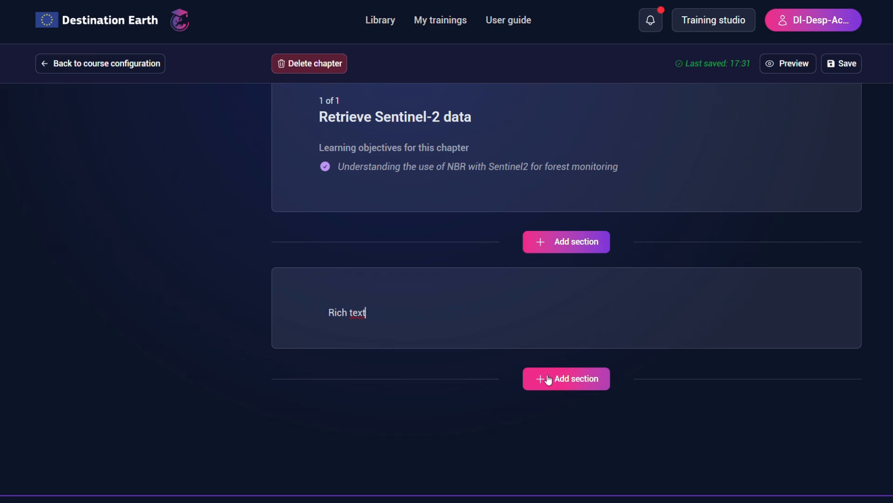
- Return to the course configuration and create a second chapter titled "Process the data"
scroll(547, 379, up, 1)
click(80, 64)
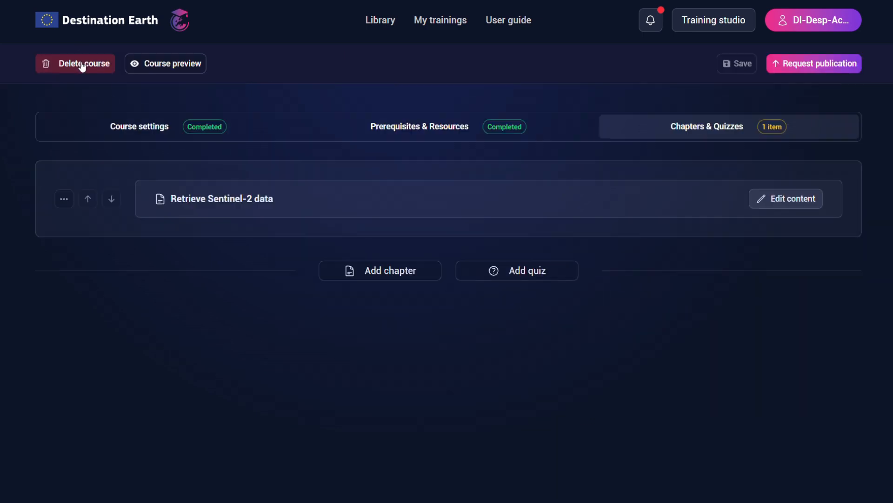
click(399, 272)
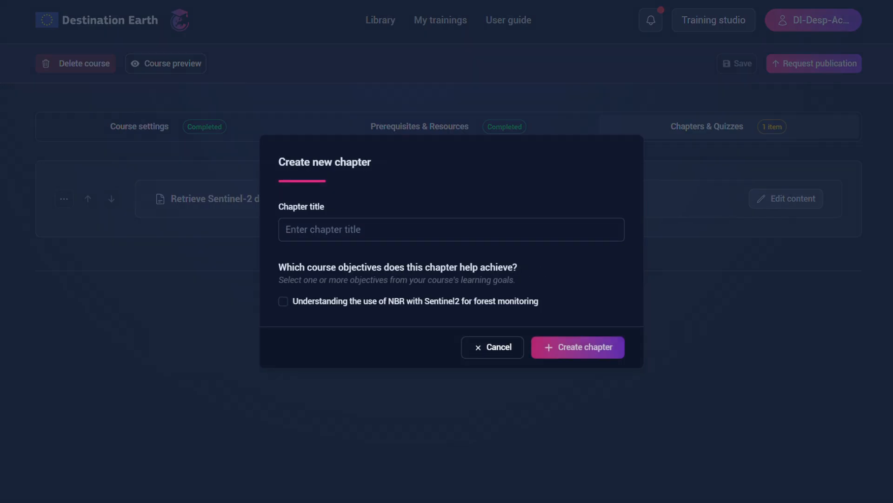
click(428, 237)
text(Process the data)
click(605, 350)
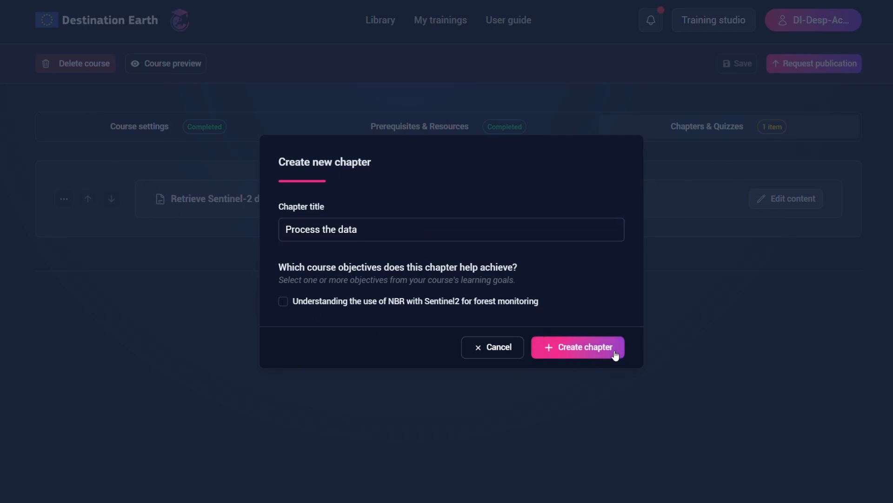
- Create a third chapter titled "Generate a time series"
click(399, 321)
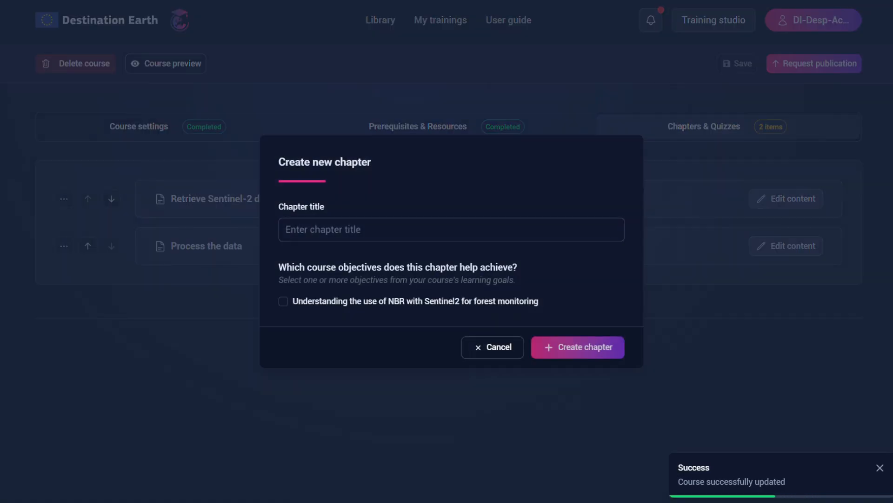
click(524, 233)
text(Generate a time series)
click(581, 347)
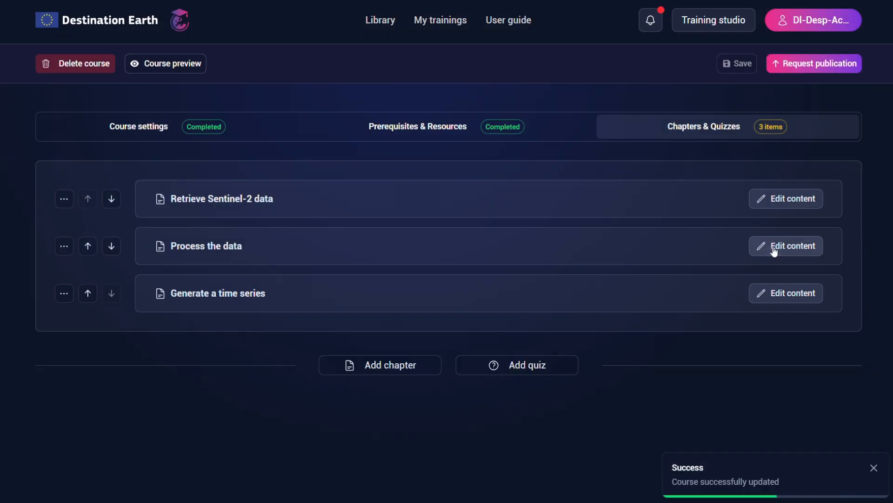
- Open the content of the "Process the data" chapter and add a rich text section
click(774, 248)
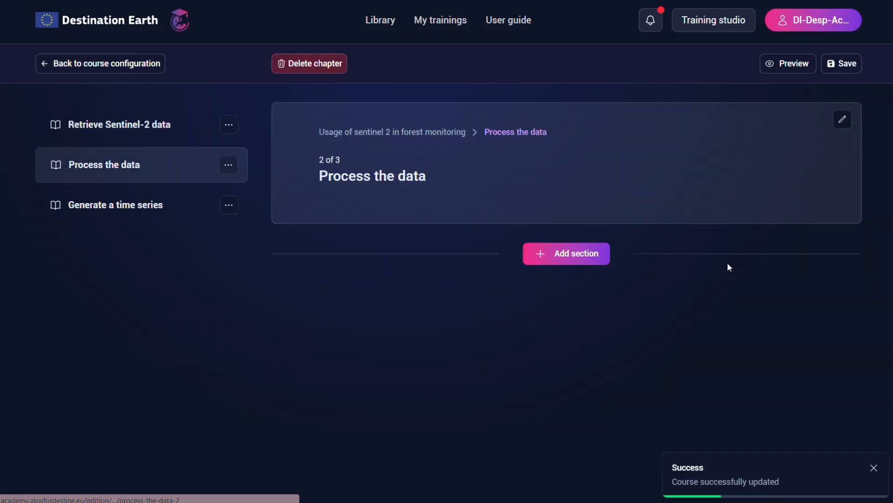
click(562, 253)
click(600, 368)
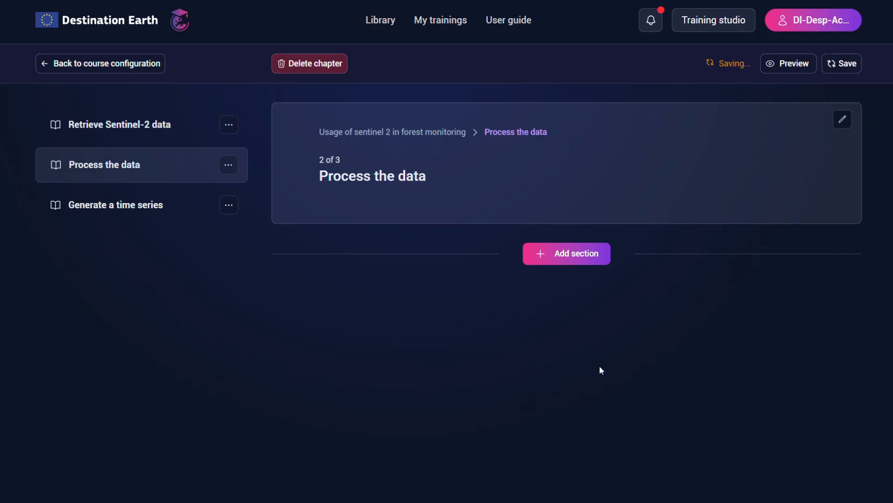
- Insert an image block in the new section of "Process the data" and upload picture_6f5ce6d226.jpg into it
click(289, 263)
scroll(372, 201, down, 2)
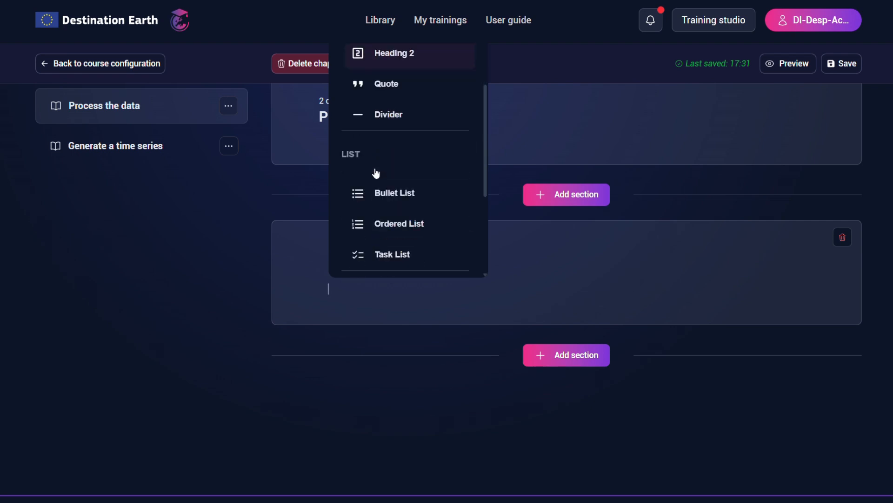
scroll(376, 177, down, 3)
click(377, 193)
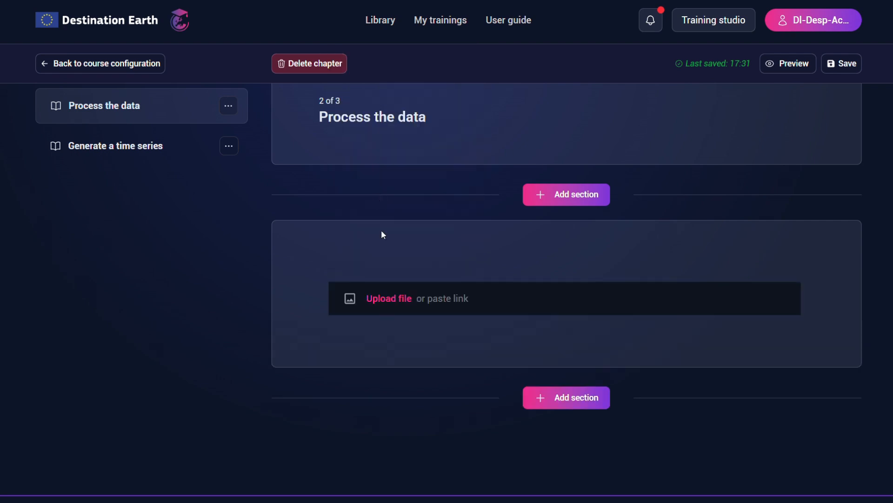
click(389, 300)
double_click(175, 153)
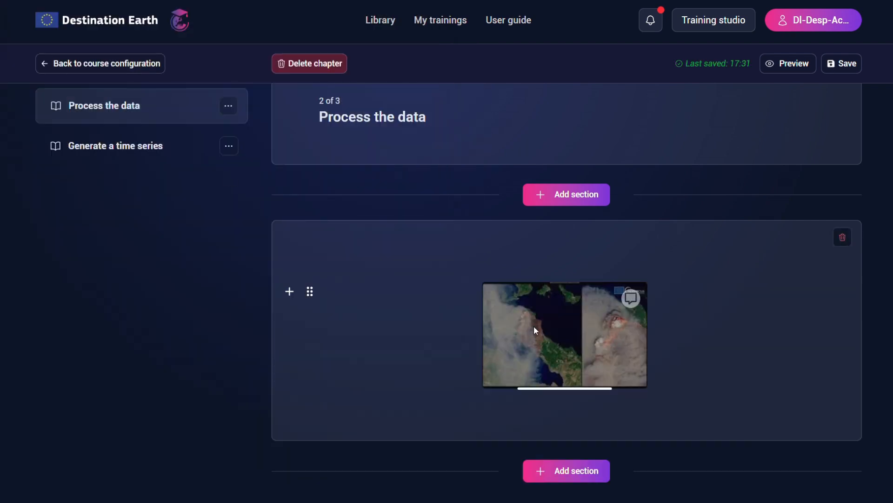
- View the "Generate a time series" chapter and return to the course configuration
scroll(568, 405, up, 2)
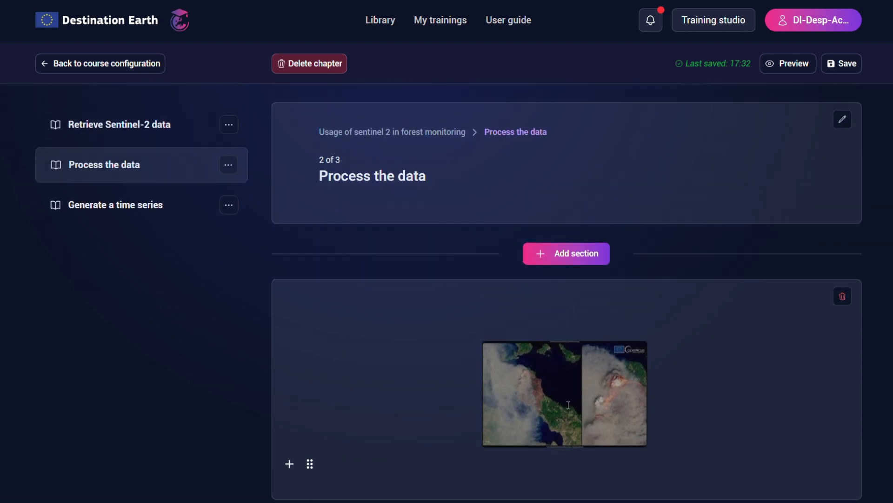
click(129, 208)
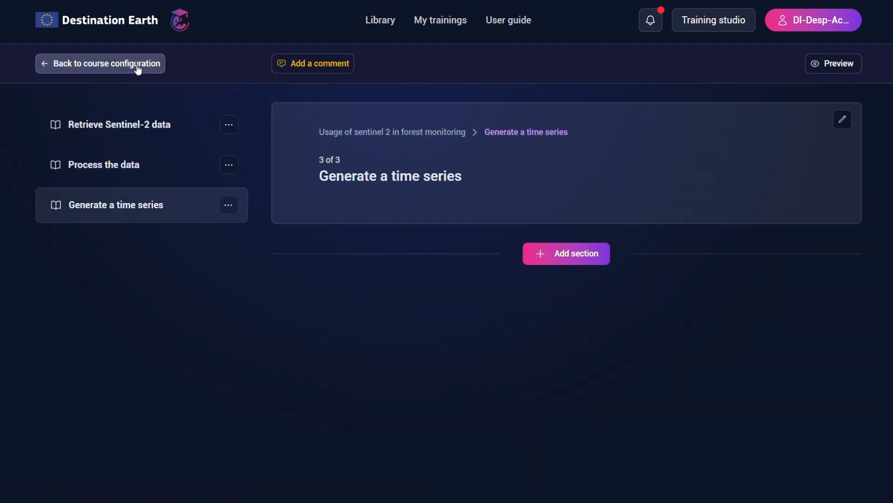
click(137, 70)
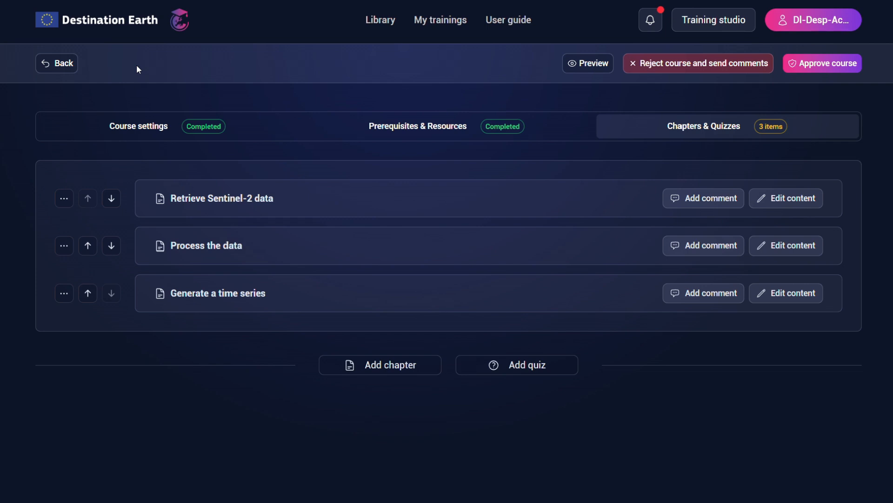
- Create a quiz titled "Final exam" and open its content for editing
click(529, 365)
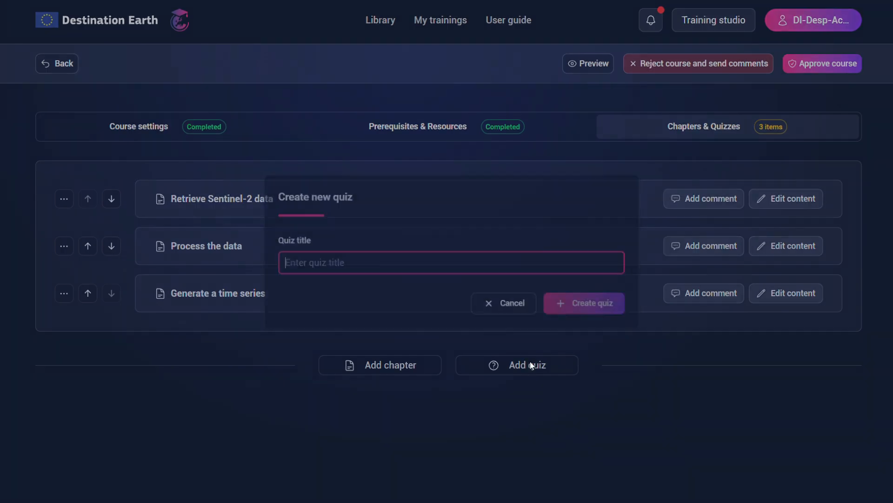
text(Final exam)
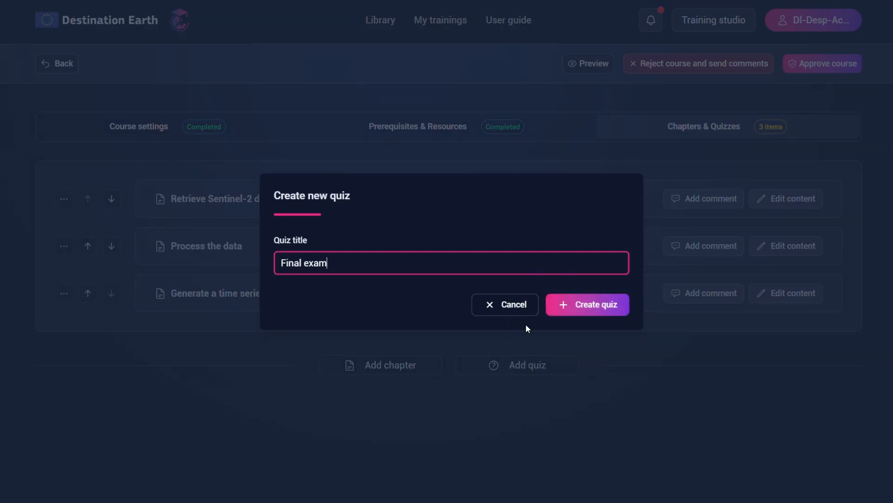
click(567, 309)
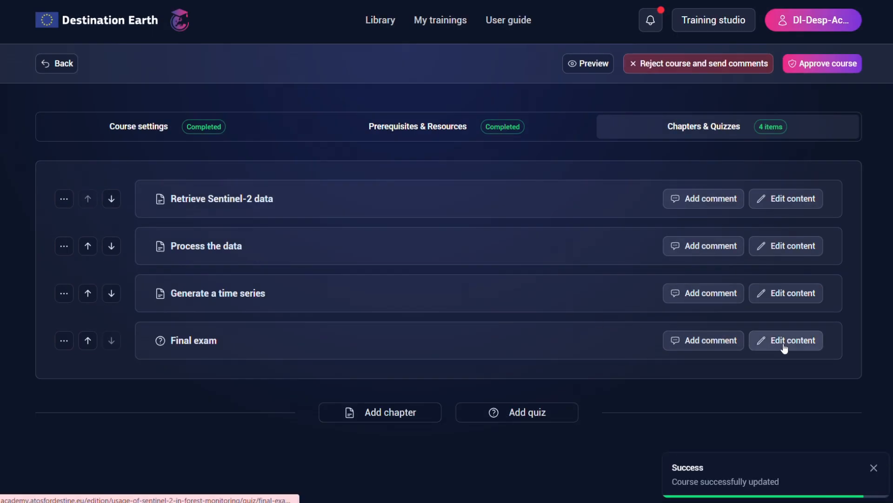
click(773, 340)
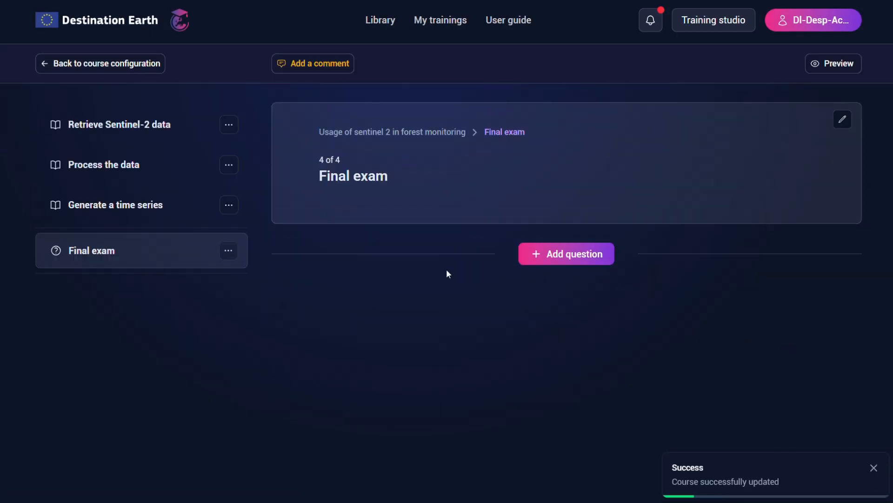
- Add a quiz question titled "NBR" with the question text "What is the definition of NBR?"
click(534, 254)
text(NBR)
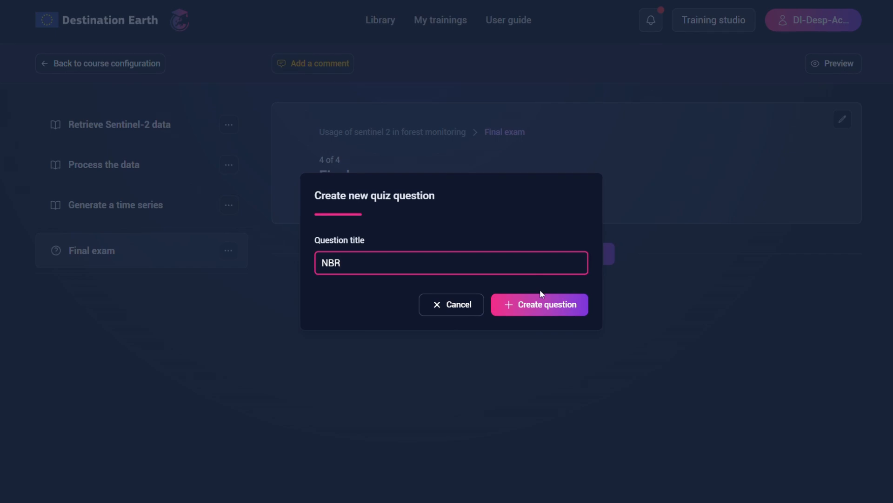
click(547, 304)
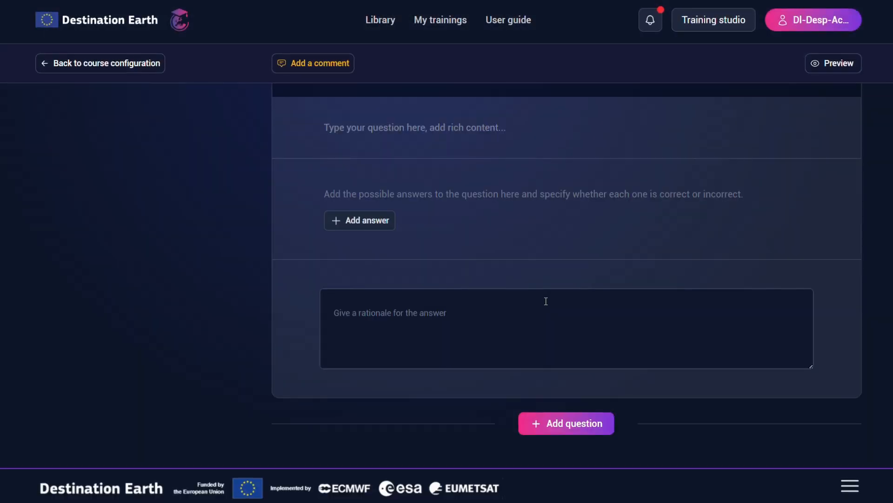
scroll(545, 301, up, 3)
click(396, 247)
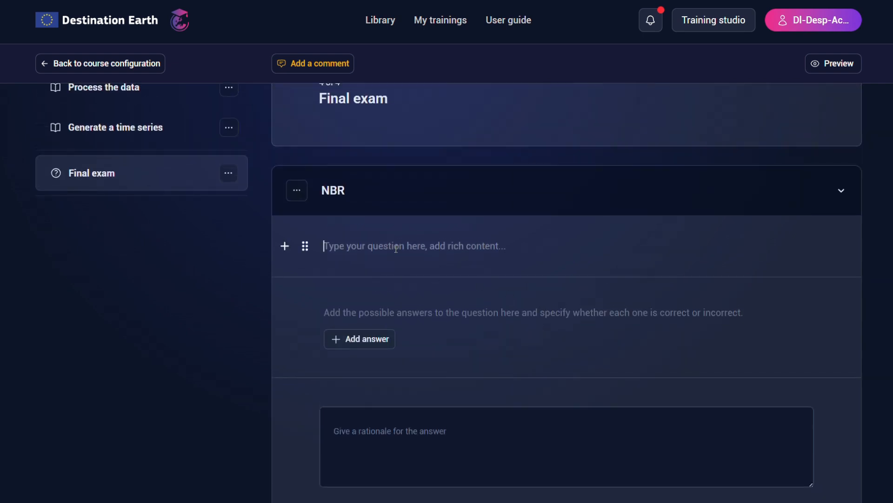
text(What is the definition of NBR?)
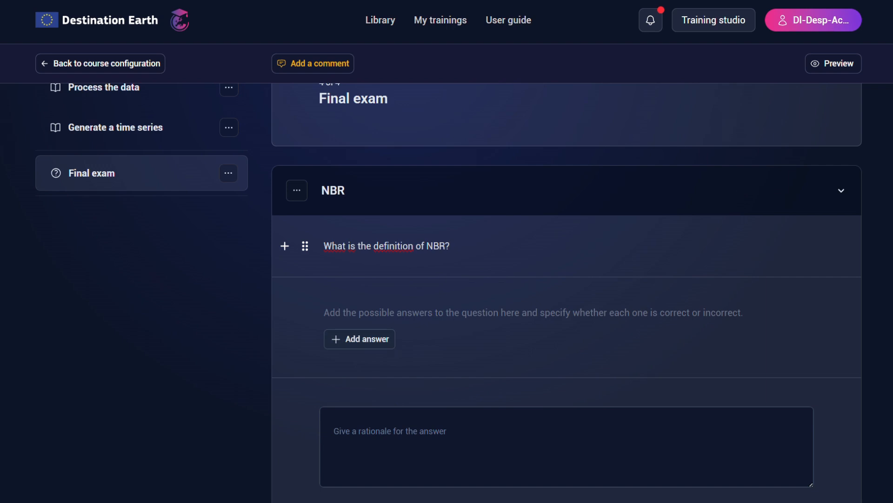
- Add the answers "Normalized Burn Ratio" and "Negative Burn Rate" to the NBR question and mark the first one as correct
click(360, 339)
text(Normalized Burn Ratio)
click(529, 328)
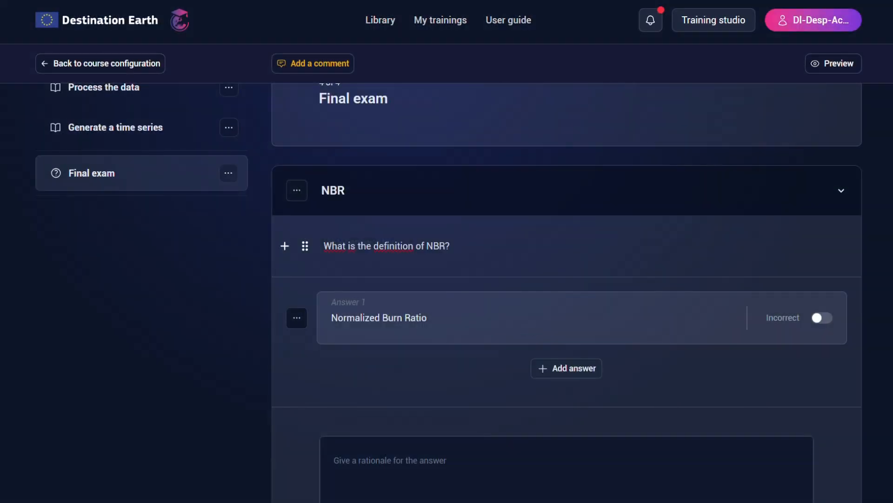
click(576, 369)
text(Negative Burn Rate)
click(515, 327)
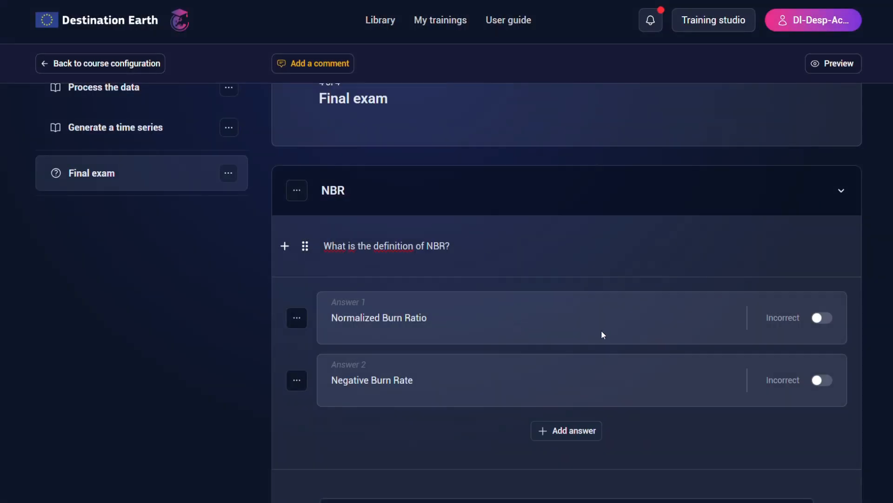
click(822, 318)
- Enter "Explanation" as the rationale for the NBR question's answer and review the completed question
scroll(666, 347, down, 3)
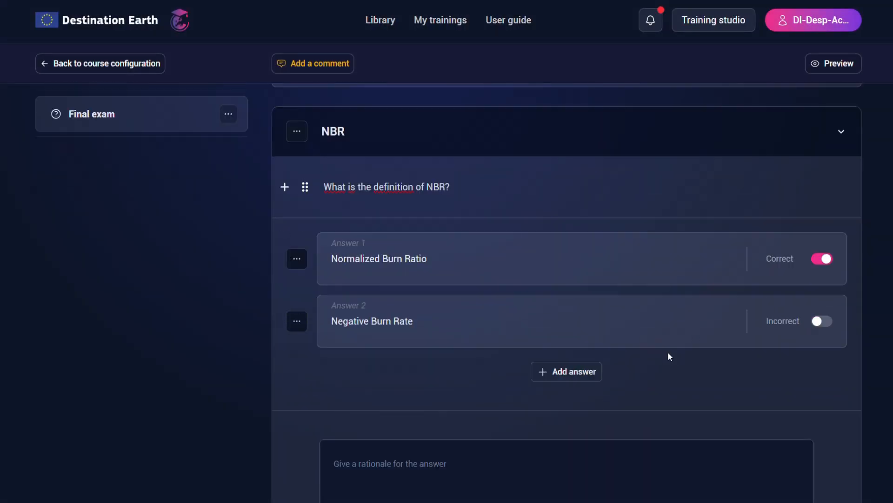
click(376, 410)
text(Explanation)
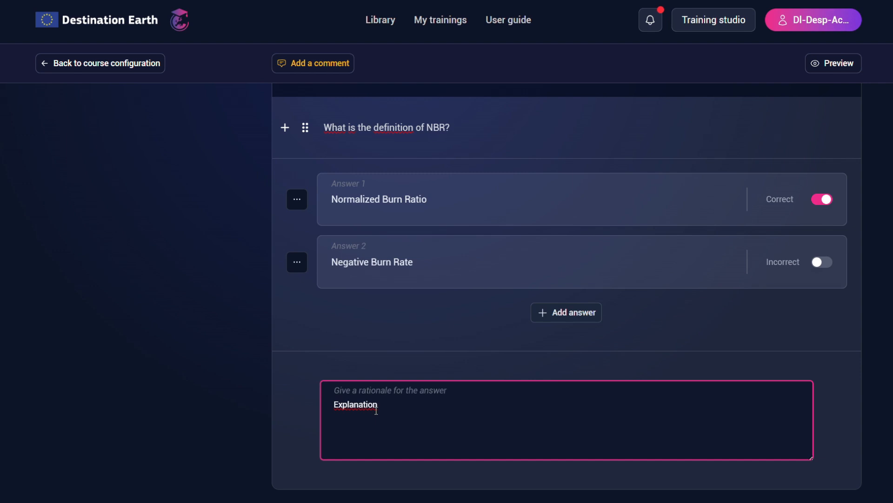
scroll(376, 409, up, 3)
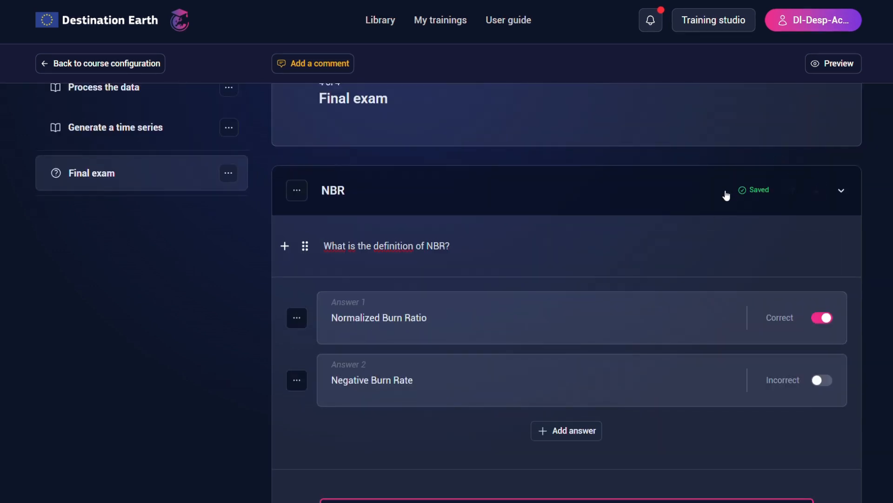
scroll(747, 180, down, 5)
scroll(747, 182, up, 3)
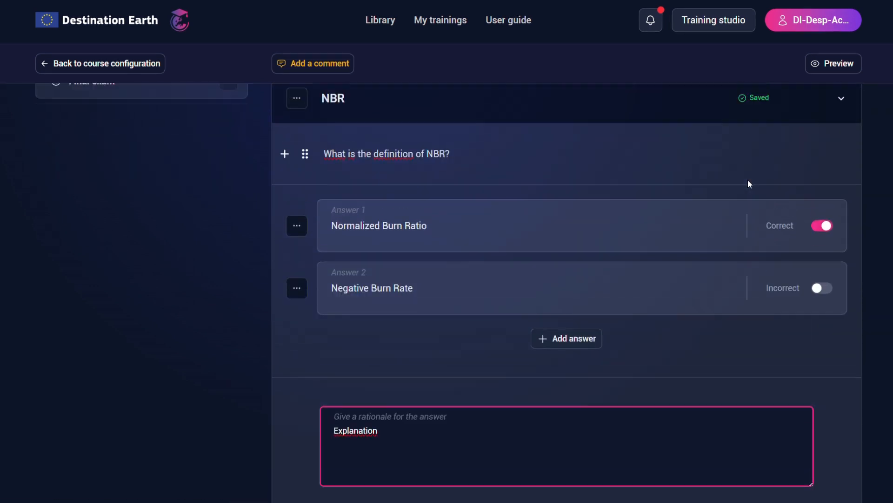
scroll(749, 184, up, 4)
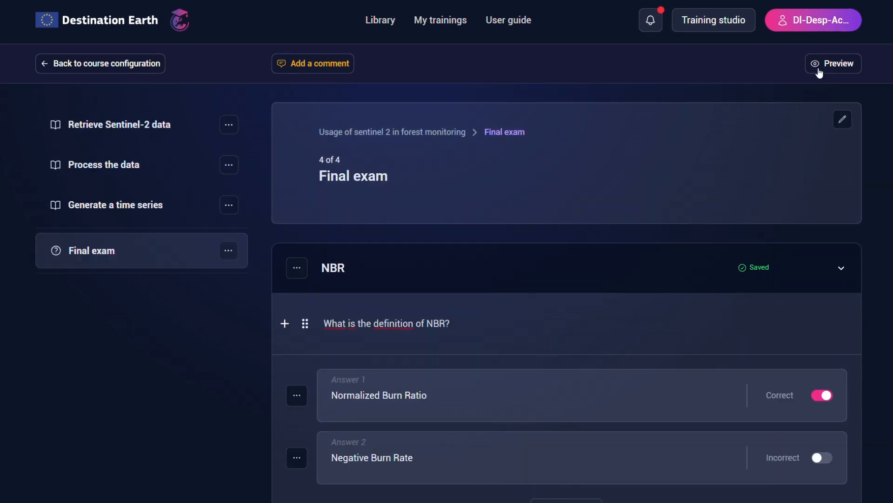
- Preview the course and look through its pages from "Self positioning" to "Generate a time series"
click(851, 67)
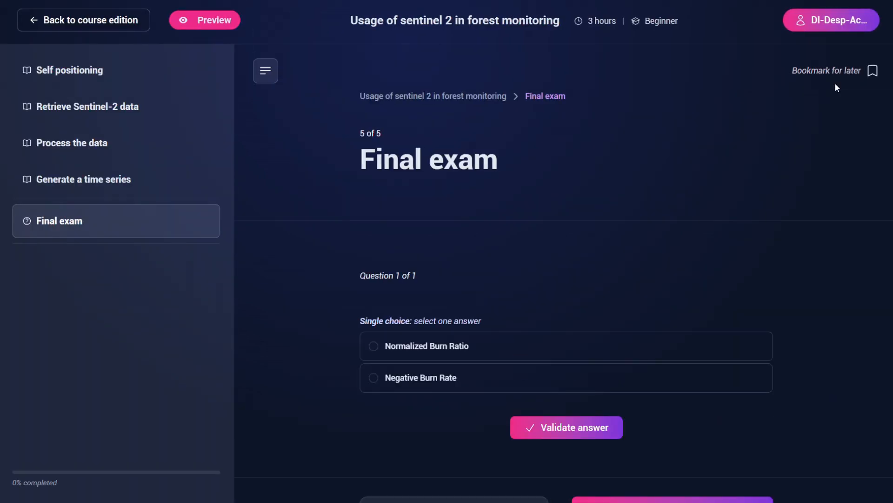
scroll(614, 317, down, 1)
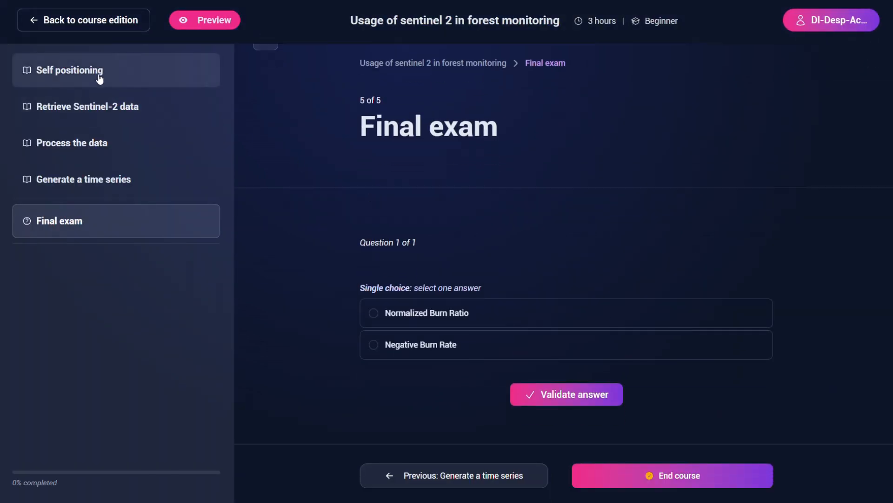
click(99, 78)
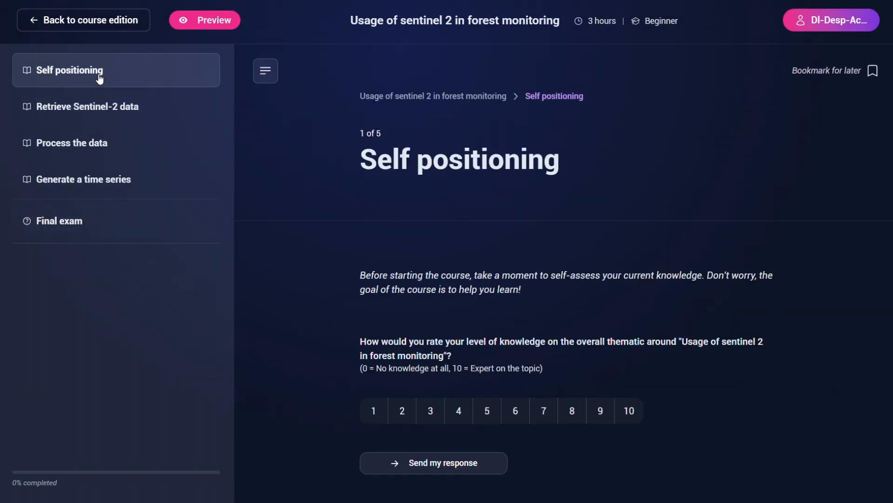
click(78, 107)
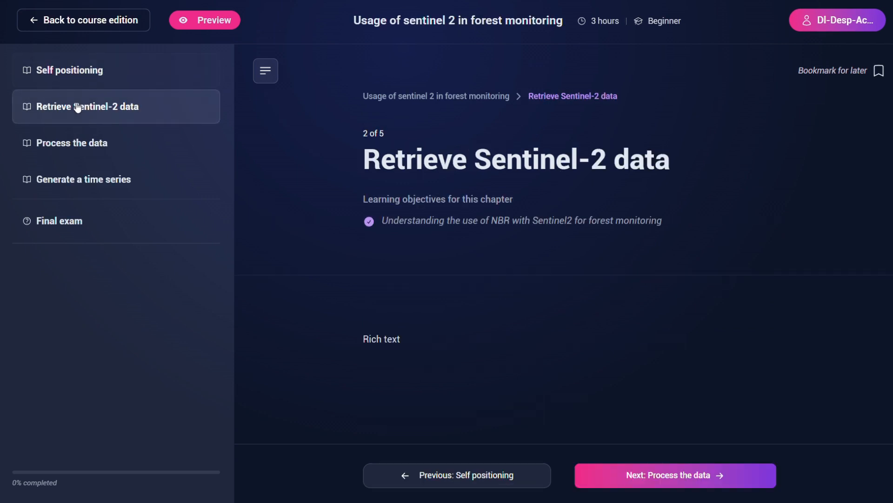
click(88, 143)
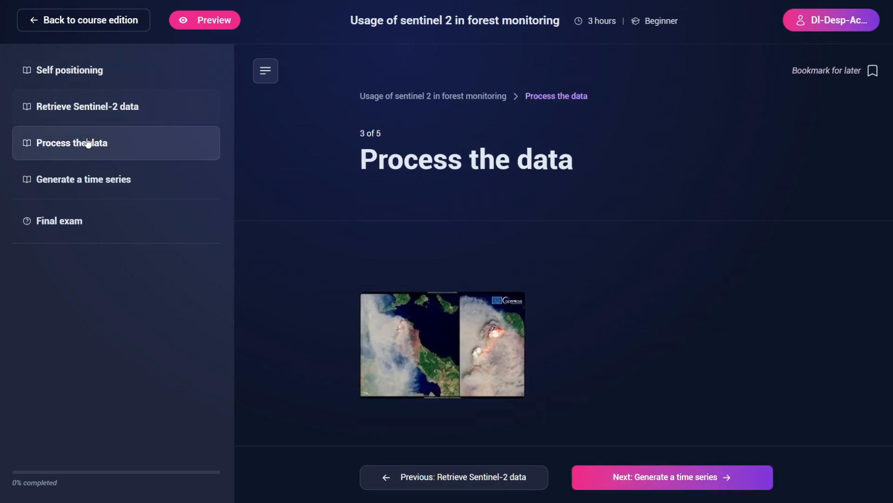
click(90, 181)
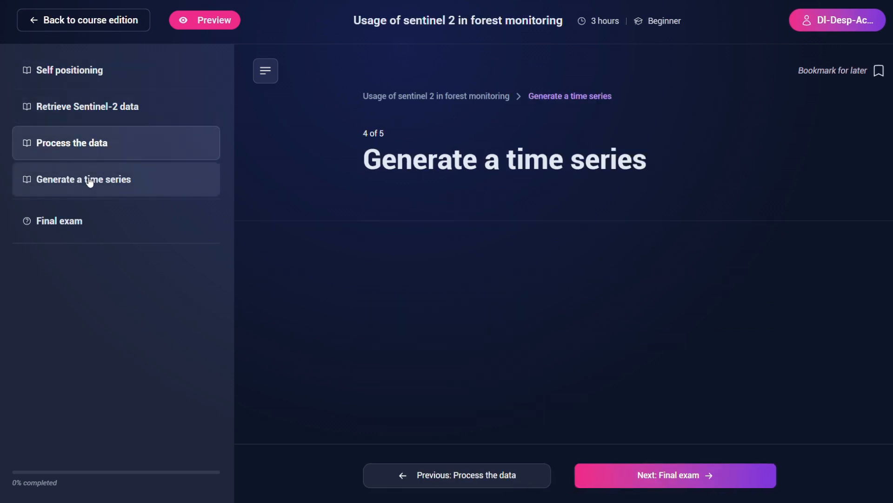
- Test the "Final exam" in the preview by validating the answer "Negative Burn Rate" and finishing the quiz
click(82, 222)
scroll(393, 341, down, 2)
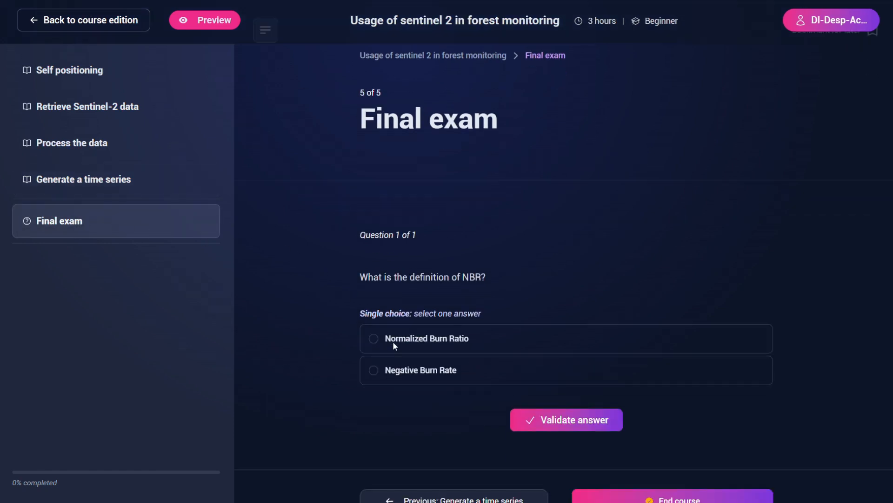
click(418, 345)
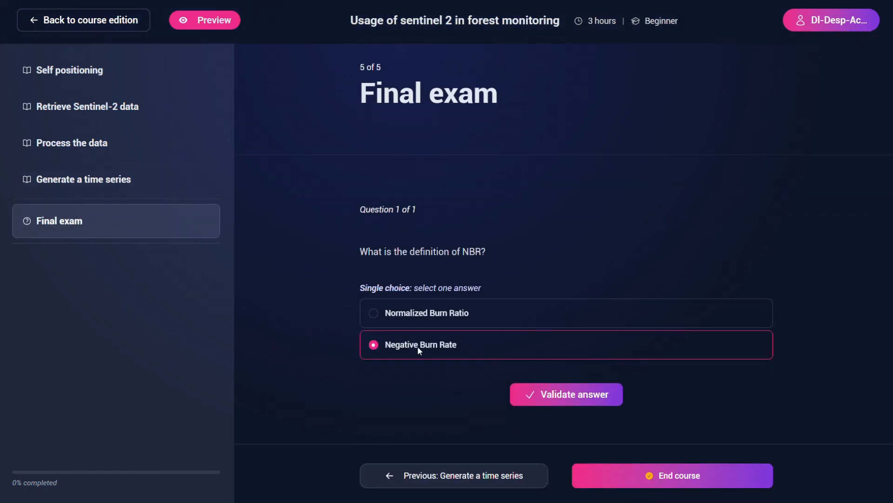
click(565, 393)
scroll(589, 405, down, 2)
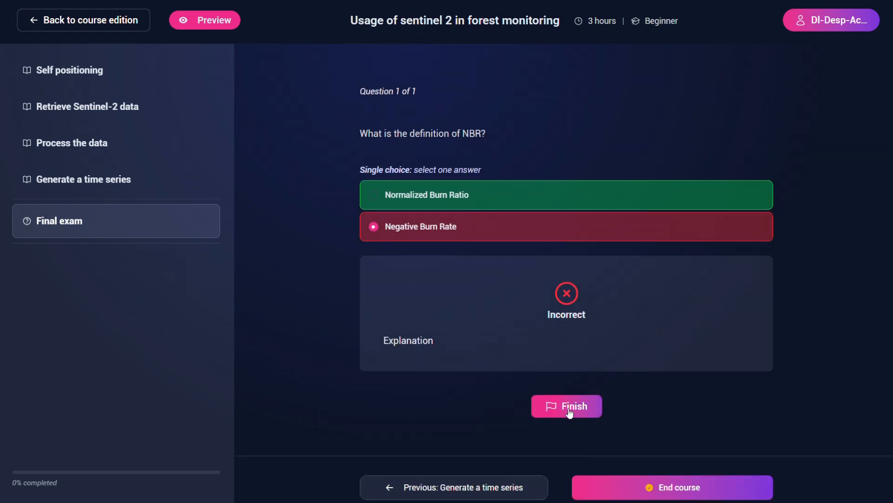
click(563, 411)
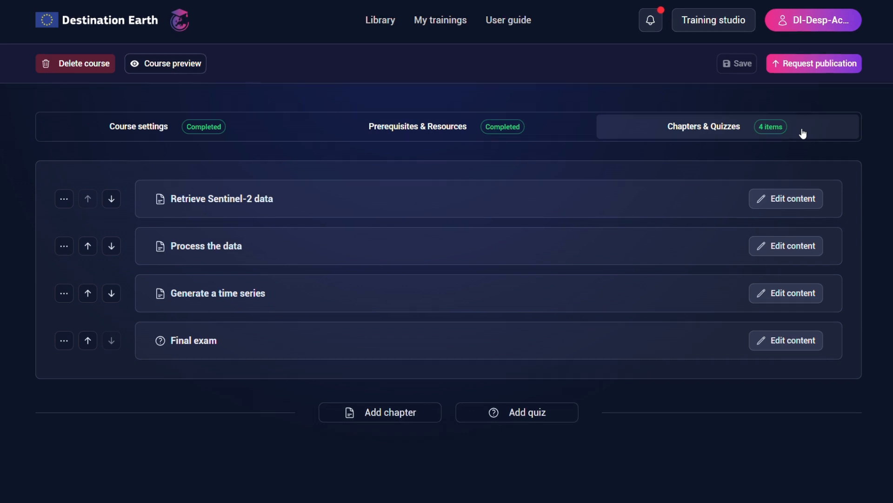
- Request publication of the course and send it to a moderator for review
click(801, 71)
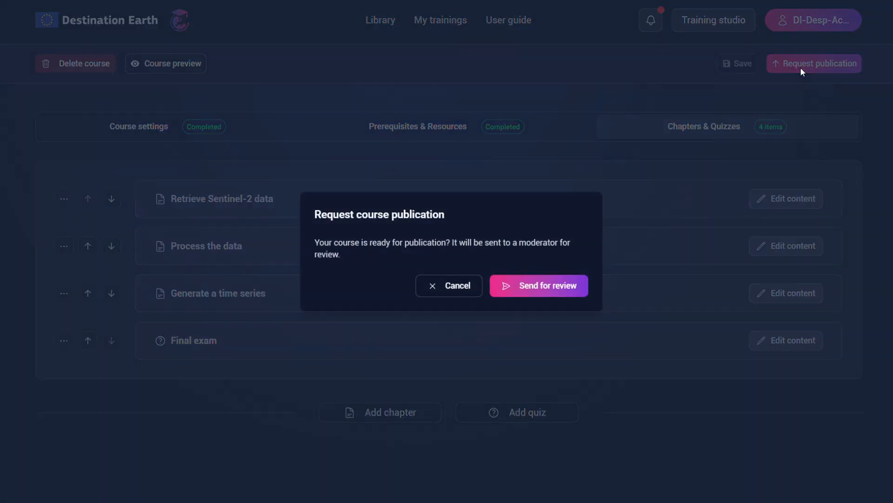
click(559, 289)
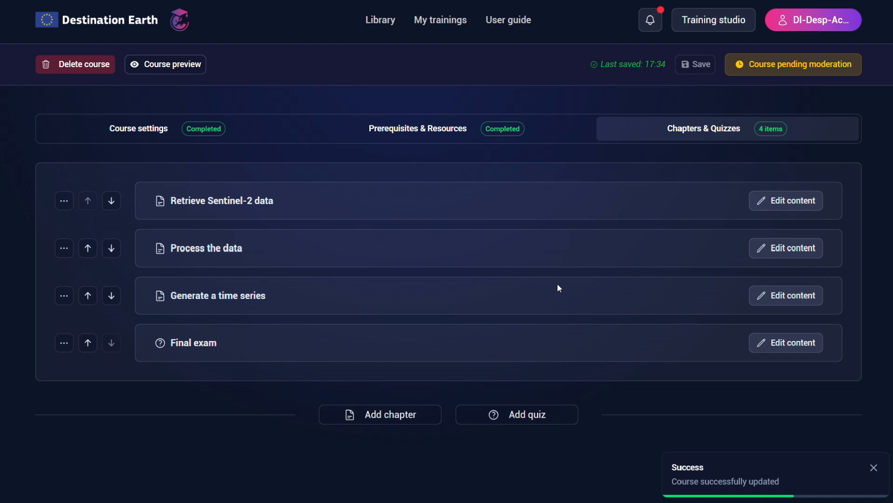
click(798, 201)
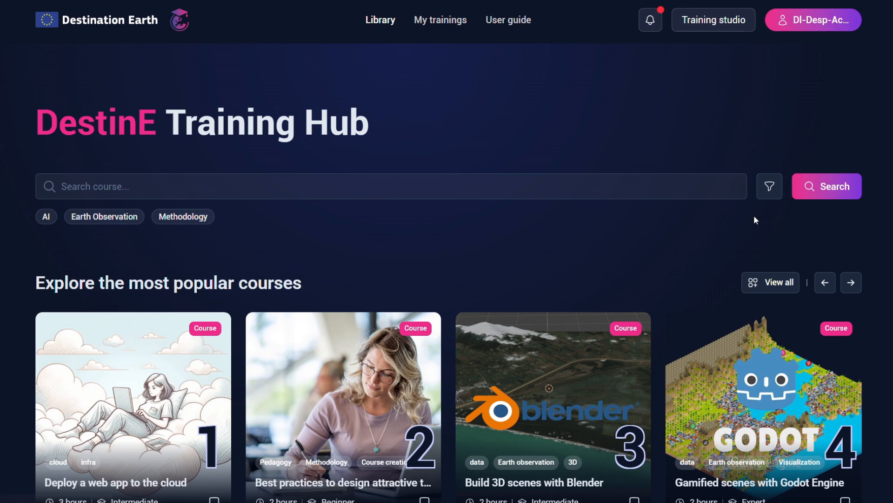
- Find "Usage of sentinel 2 in forest monitoring" among the library's most popular courses and start it
click(852, 283)
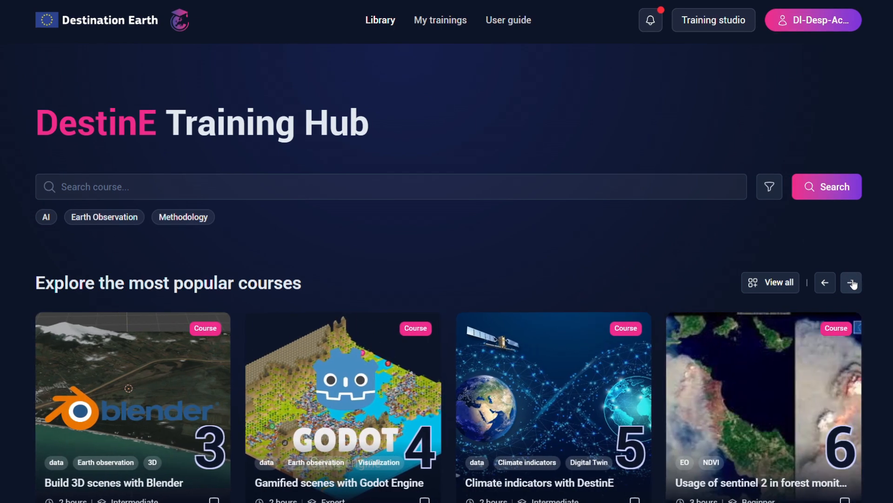
click(790, 357)
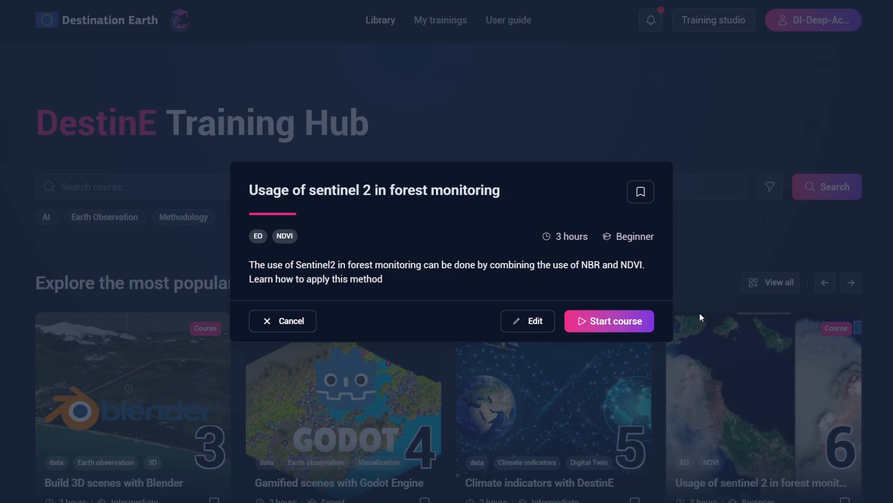
click(613, 327)
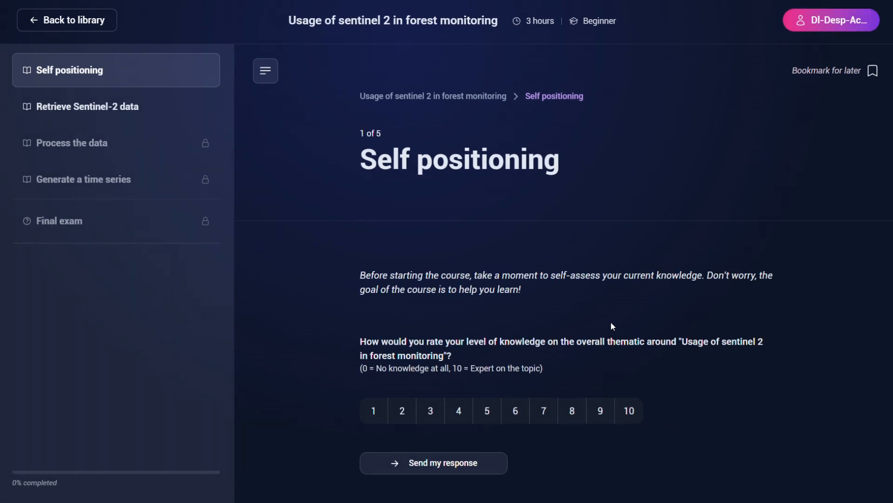
- Submit a self-positioning rating of 5, start the course content and advance to the "Generate a time series" chapter
click(486, 415)
click(476, 463)
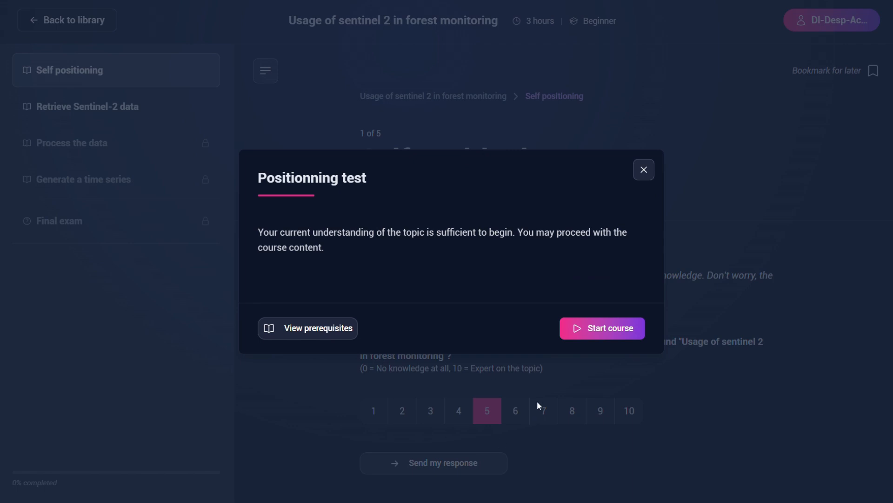
click(585, 326)
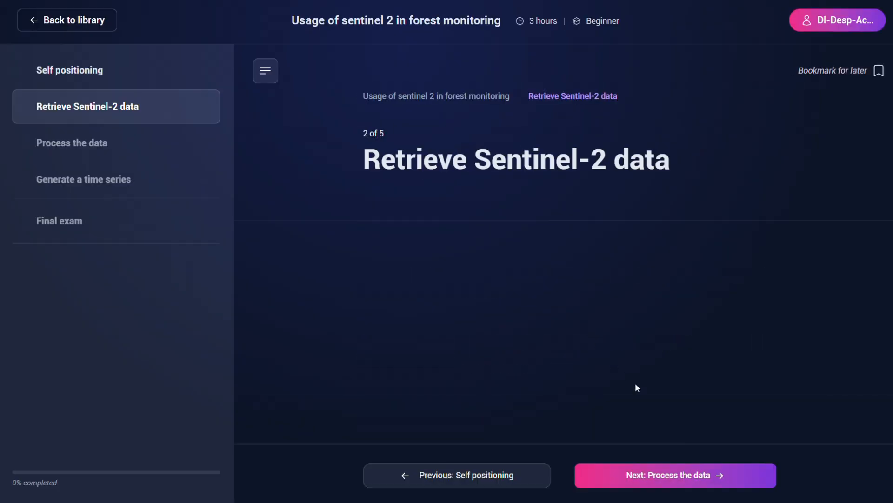
click(696, 476)
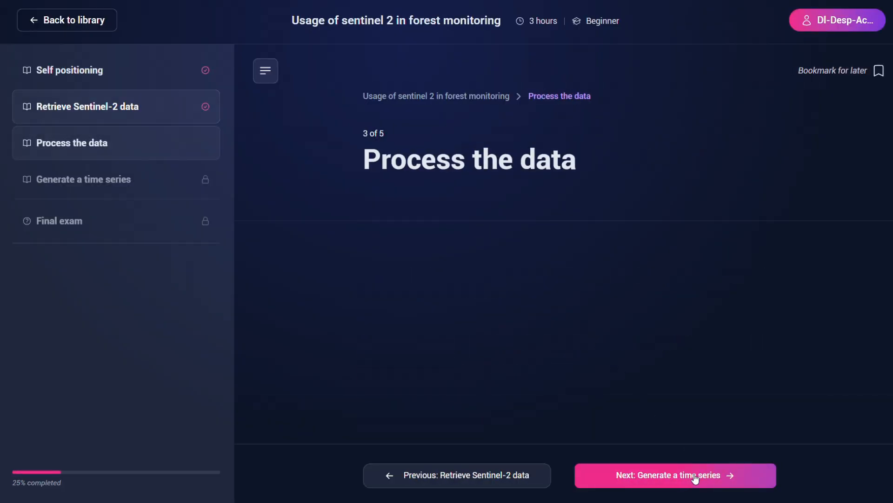
click(695, 478)
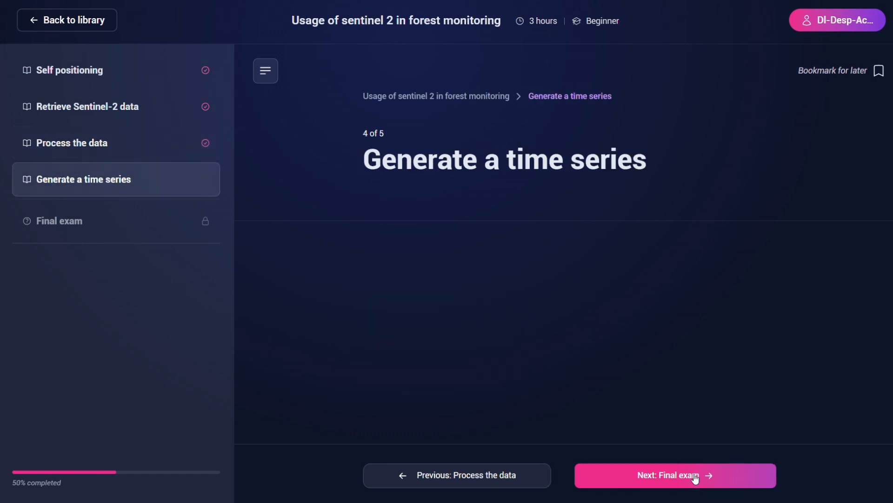
- Take the "Final exam" by validating the answer "Normalized Burn Ratio", finish the quiz and end the course
click(695, 478)
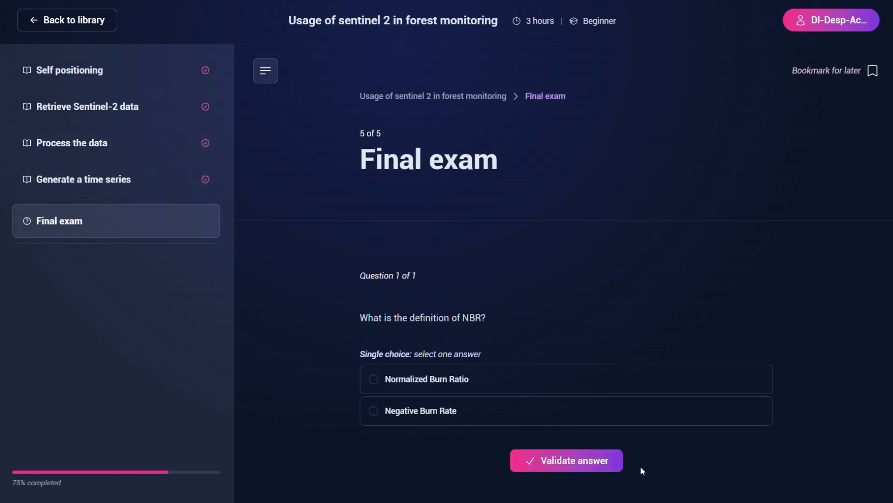
click(404, 379)
click(549, 462)
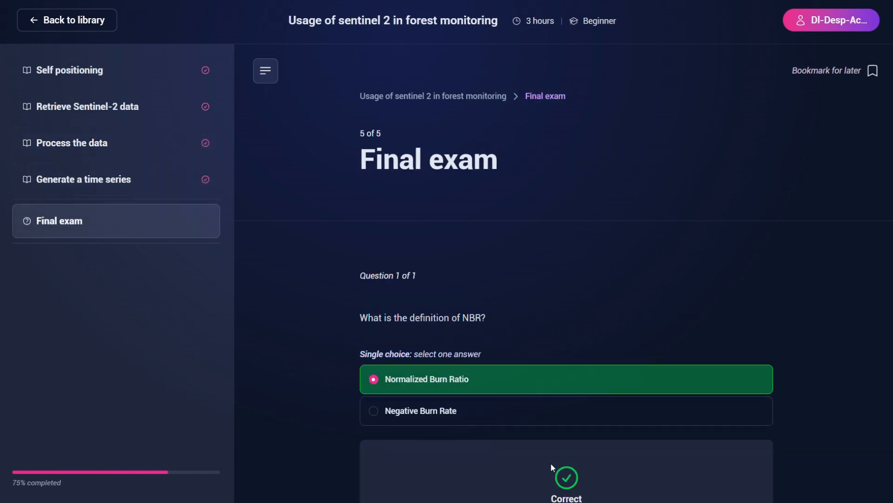
scroll(554, 460, down, 4)
click(549, 393)
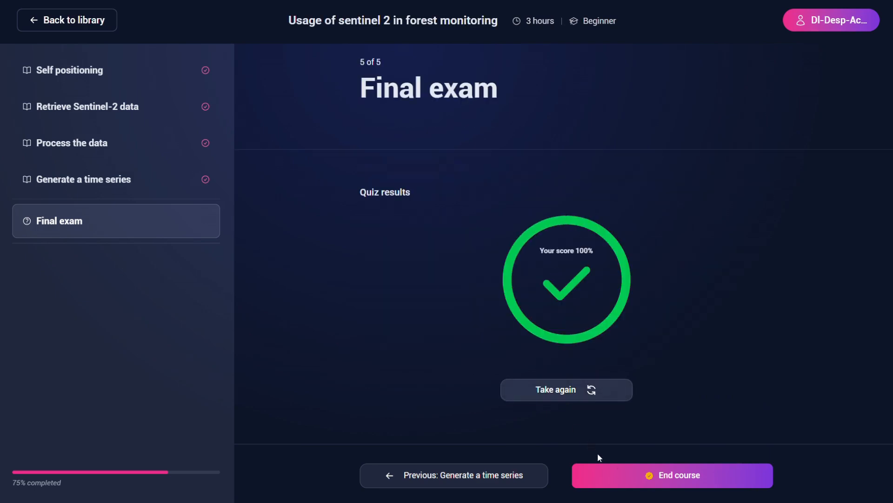
click(628, 472)
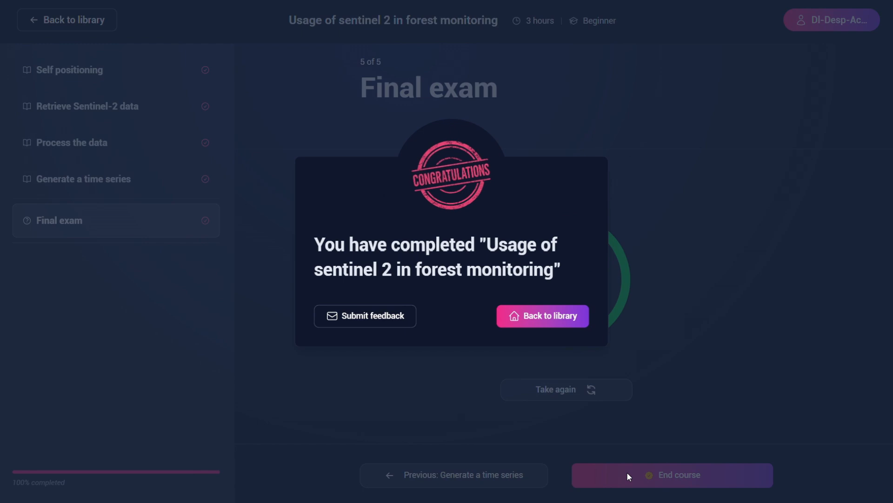
- Submit course feedback with a five-star overall rating and the comment "Thank you!"
click(399, 315)
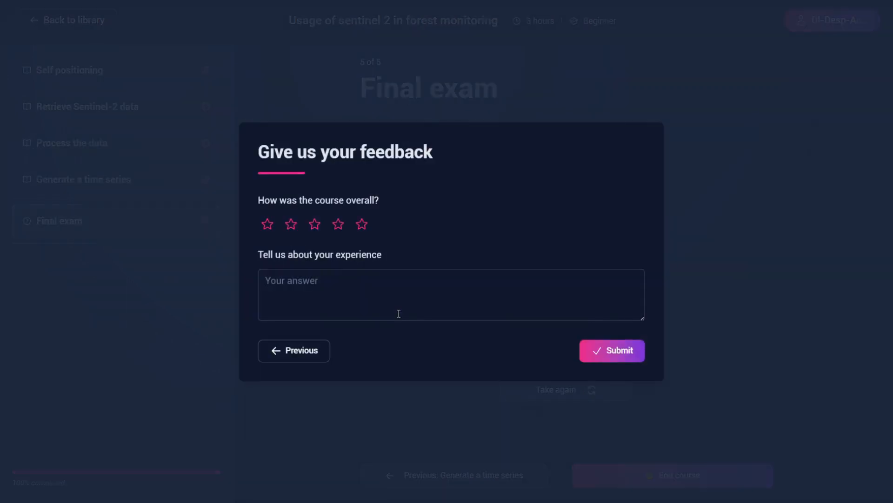
click(362, 225)
click(361, 294)
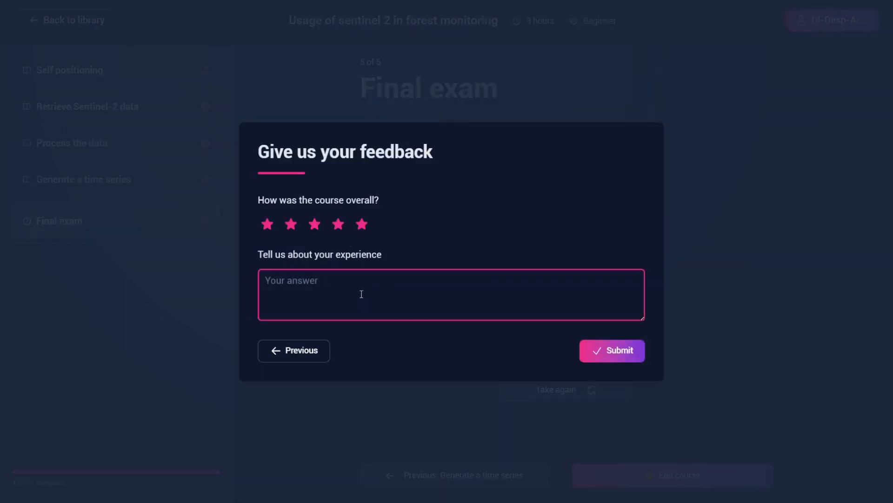
text(Thnak)
key(BackSpace)
key(BackSpace)
key(BackSpace)
text(ank you!)
click(617, 354)
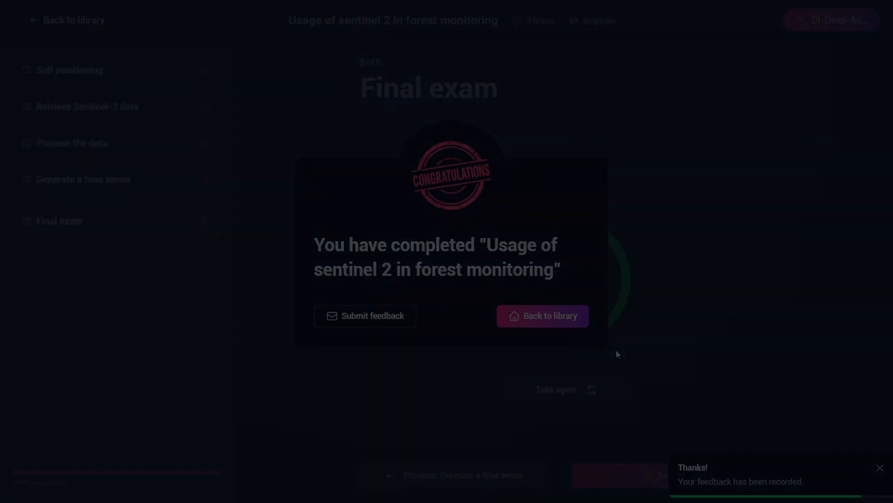